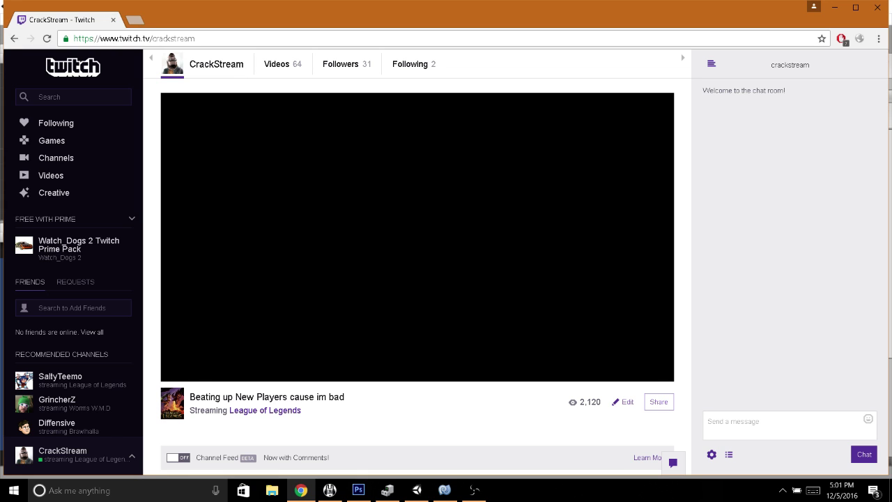
left_click(181, 275)
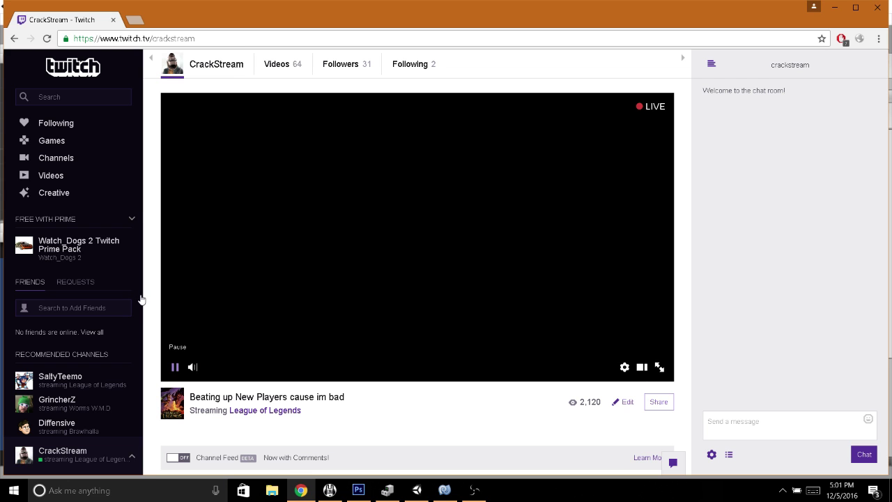
left_click(175, 367)
left_click(175, 366)
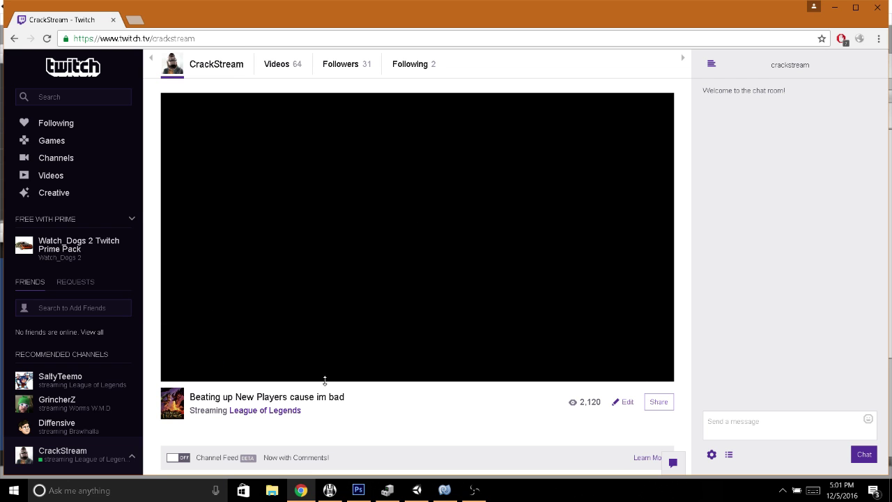
left_click(474, 490)
key("alt+Tab")
key("space")
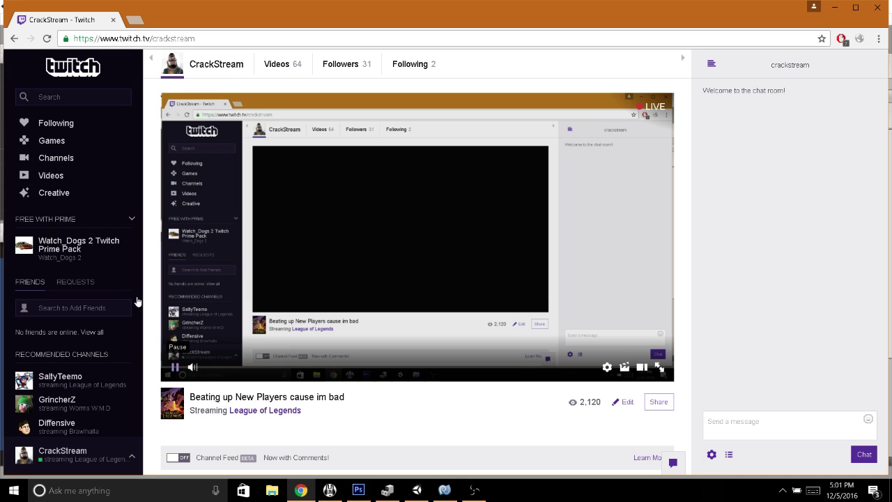
key("space")
key("alt+Tab")
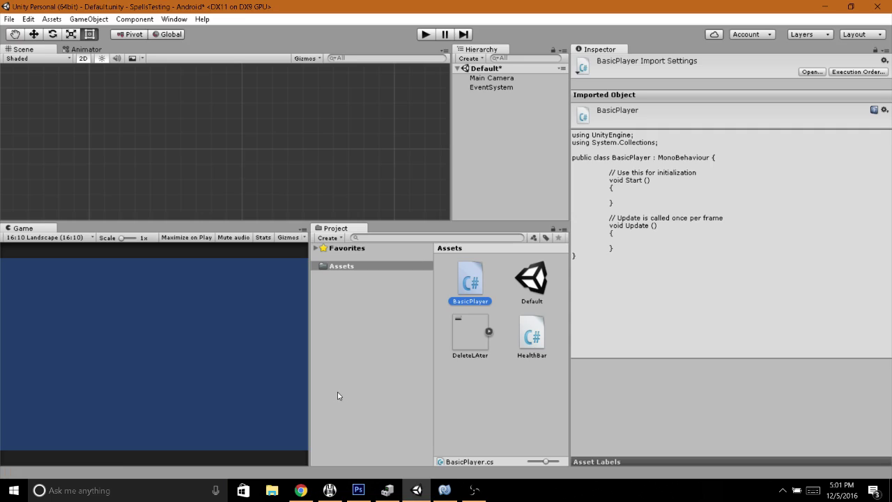
- Switch to Photoshop and examine the health bar artwork: the outline, the grey bar and the solid black shape
key("alt+Tab")
key("alt+Tab")
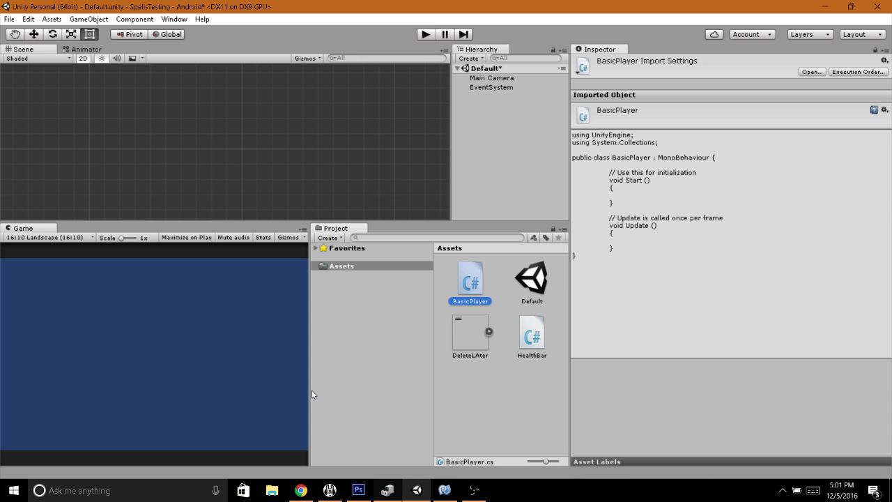
key("alt+Tab")
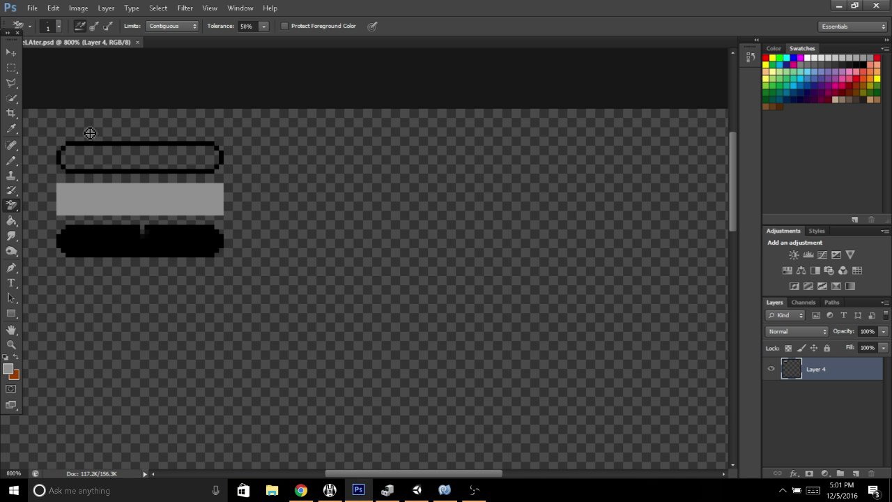
left_click(121, 193)
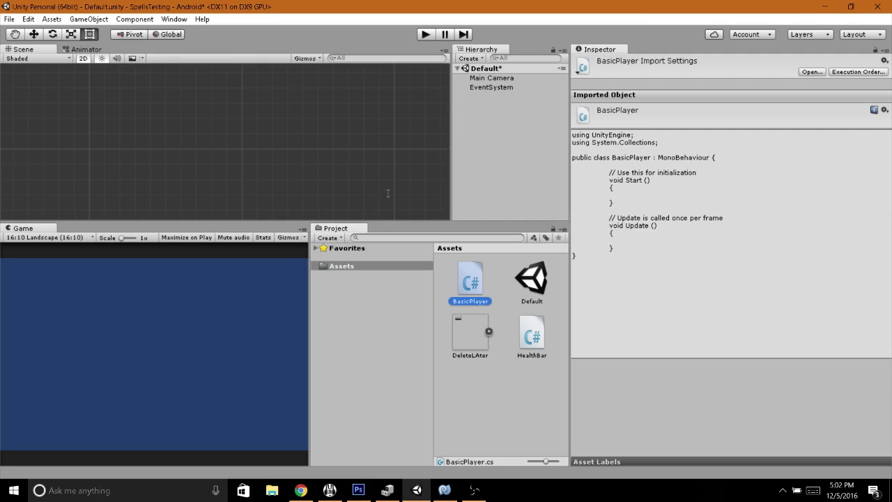
- Switch to Unity, add a UI Image to the scene and duplicate it twice under the Canvas
left_click(387, 182)
right_click(495, 125)
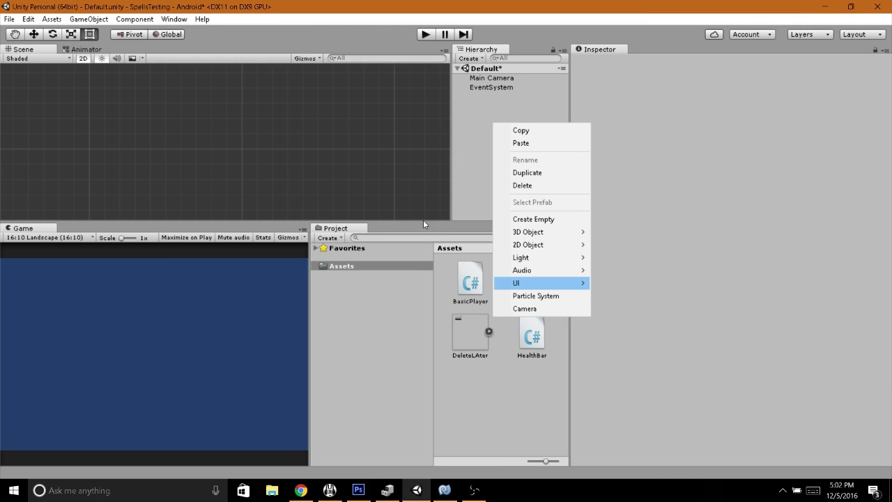
left_click(617, 296)
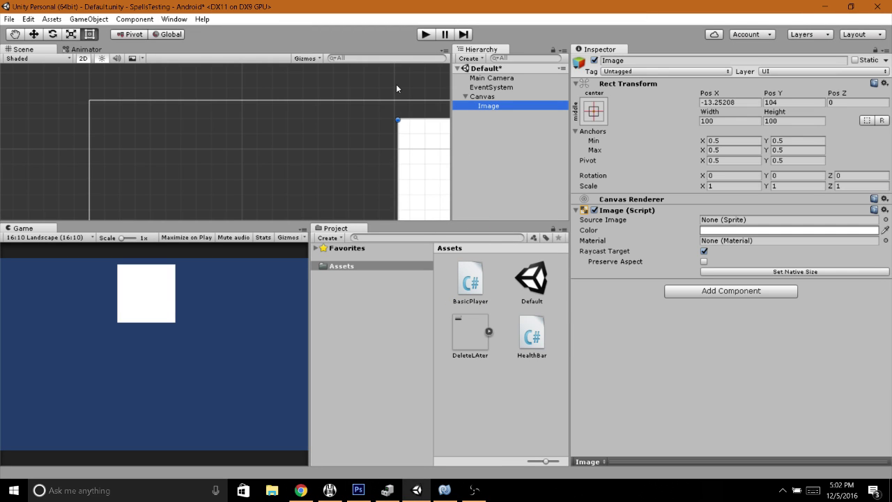
key("ctrl+d")
key("ctrl+d")
- Rename the first image under the Canvas as Mask
left_click(502, 106)
right_click(502, 105)
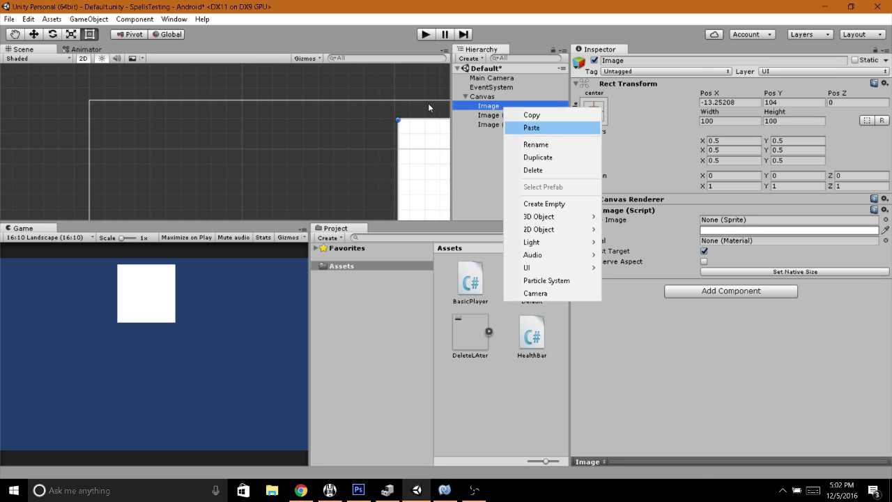
left_click(533, 143)
type("Mask")
key("Return")
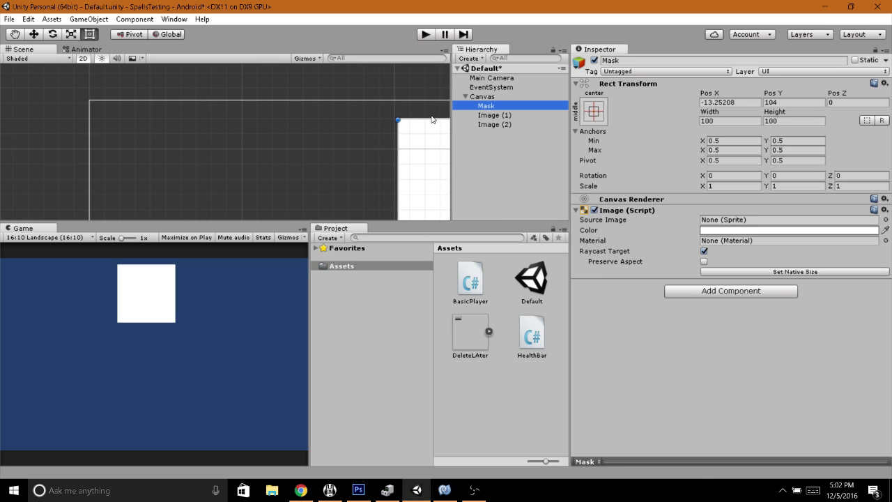
- Rename the Image (1) object as Health and the Image (2) object as Border
right_click(507, 115)
left_click(537, 149)
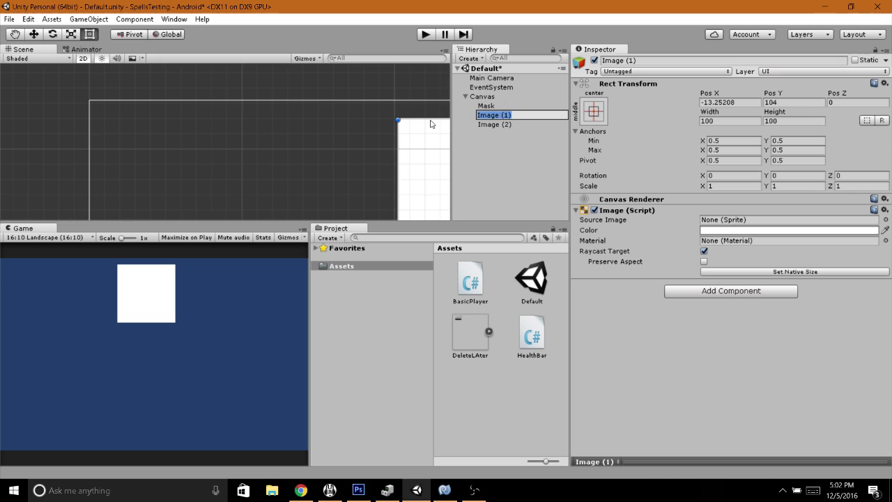
type("Health")
key("Return")
right_click(508, 124)
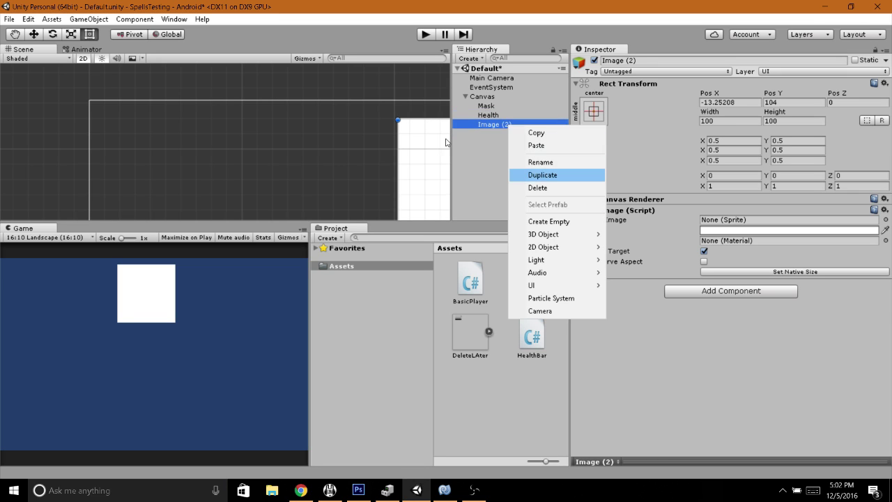
left_click(540, 161)
type("Border")
key("Return")
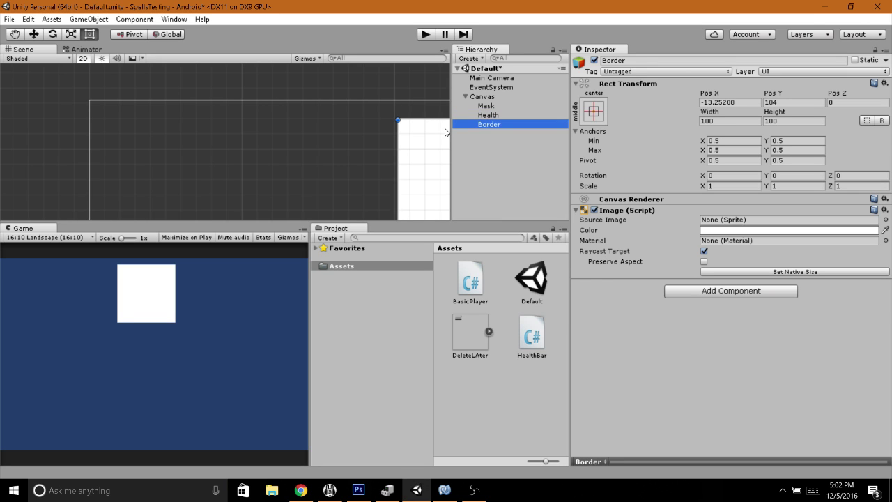
- Move Mask, Health and Border together to the canvas's upper-left corner and resize them to about 170.2 wide by 49.8 high
key("Up")
key("Up")
key("shift+Down")
key("shift+Down")
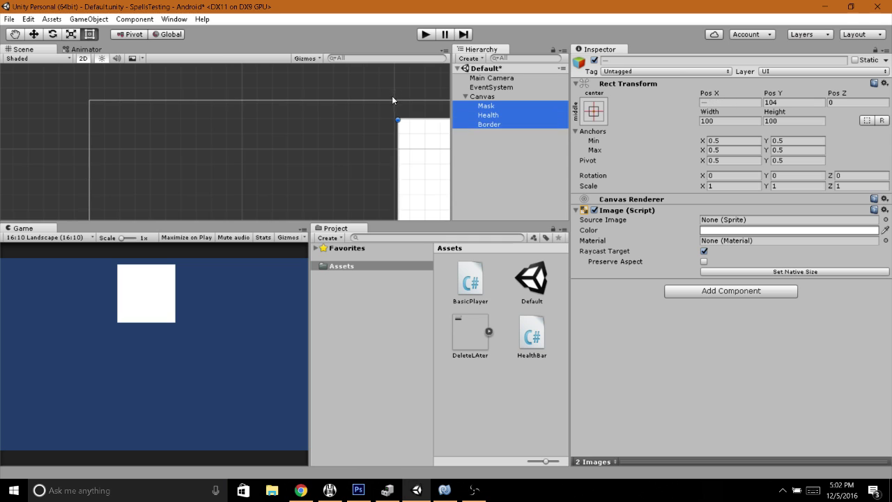
left_click_drag(336, 143, 112, 125)
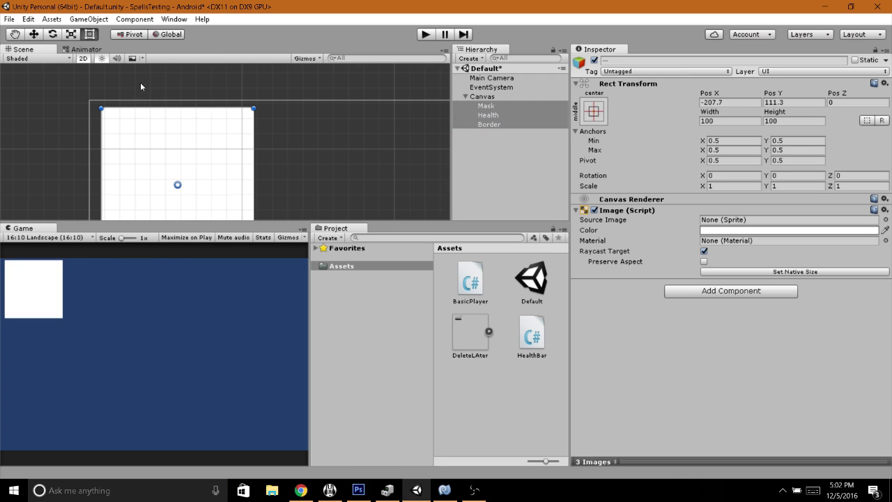
left_click_drag(140, 86, 140, 141)
left_click_drag(148, 148, 143, 94)
left_click_drag(160, 152, 285, 147)
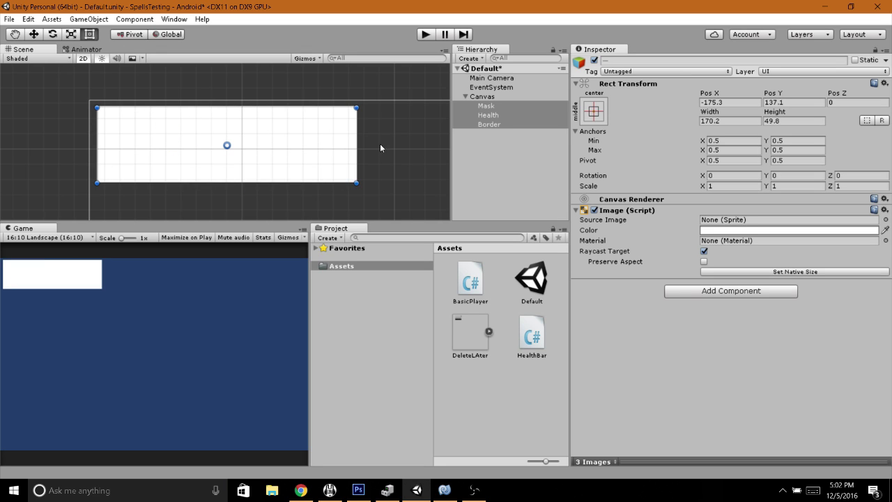
- Set the Mask object's source image to the DeleteLAter_0 sprite
left_click(486, 106)
left_click(886, 220)
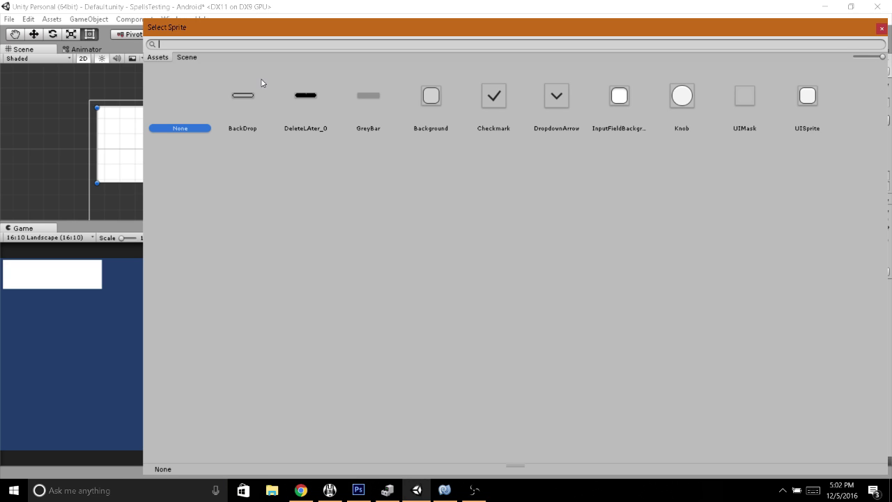
double_click(243, 95)
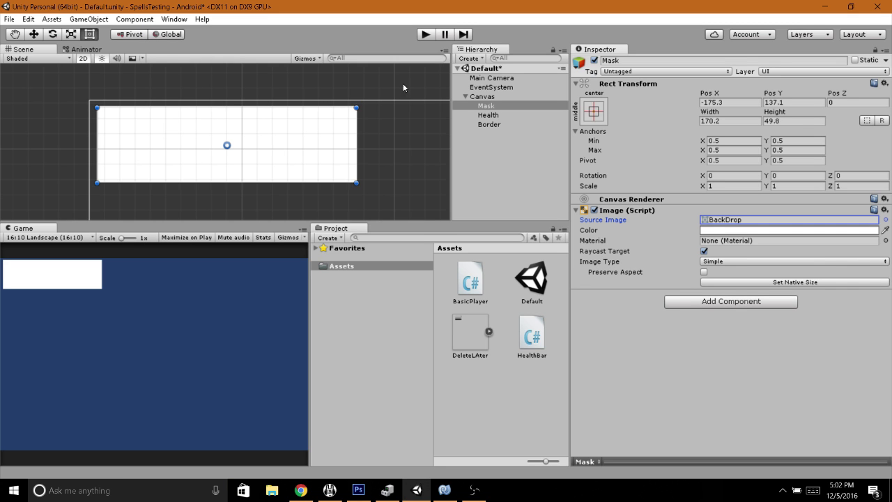
left_click(886, 219)
left_click(369, 93)
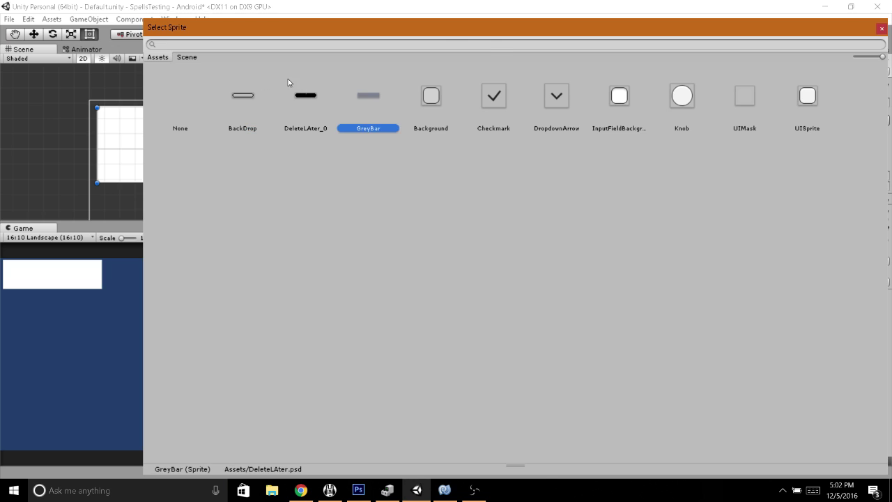
double_click(288, 80)
- Assign the GreyBar sprite to the Health image and the BackDrop sprite to the Border image
left_click(489, 114)
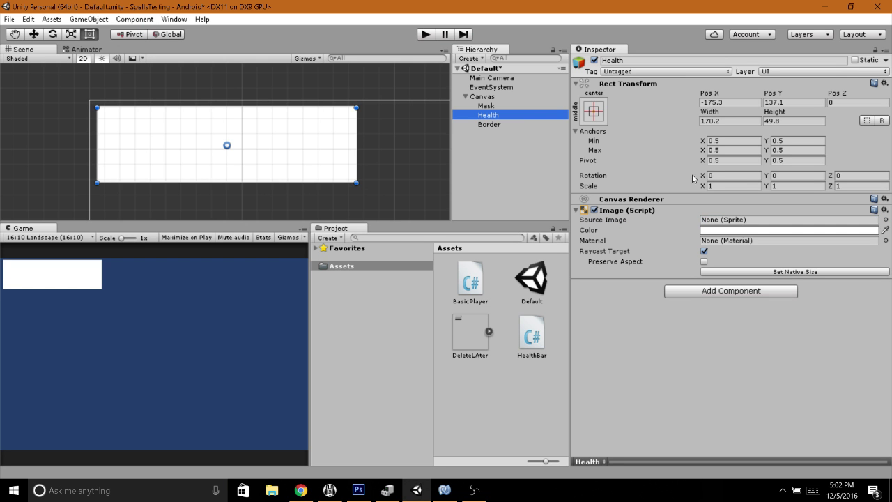
left_click(886, 219)
double_click(367, 103)
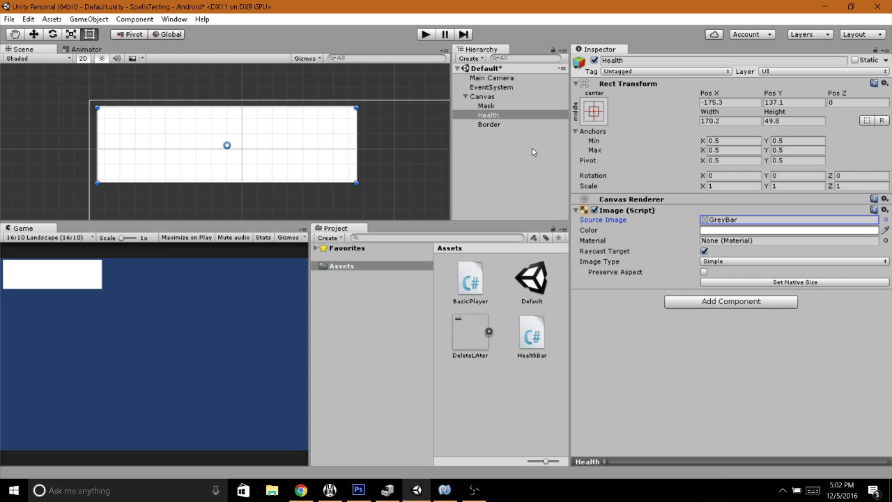
left_click(494, 124)
left_click(886, 220)
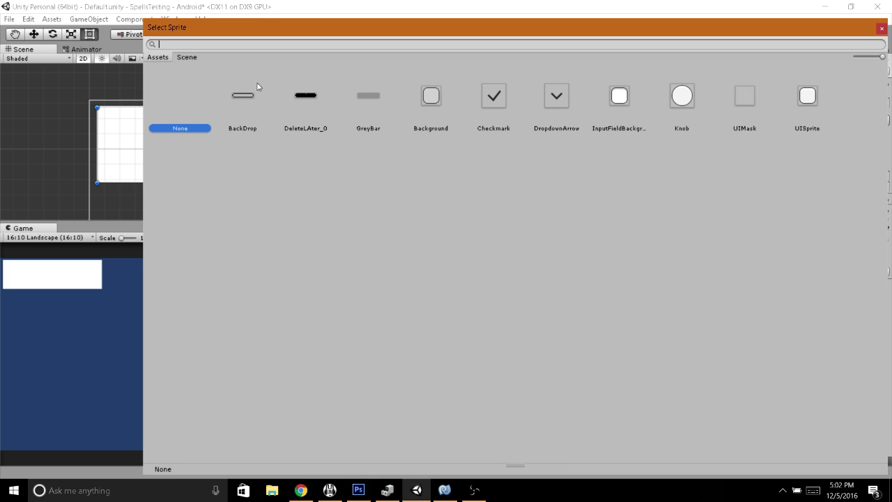
double_click(242, 96)
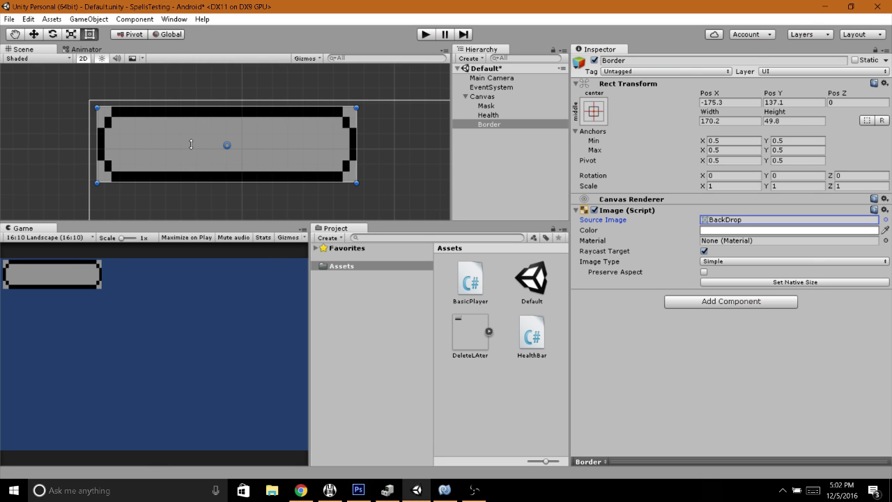
- Resize Mask, Health and Border together to about 31.8 high and reposition them near X -149.6, Y 132.3
left_click_drag(239, 182, 239, 170)
key("ctrl+z")
left_click(497, 115, "ctrl")
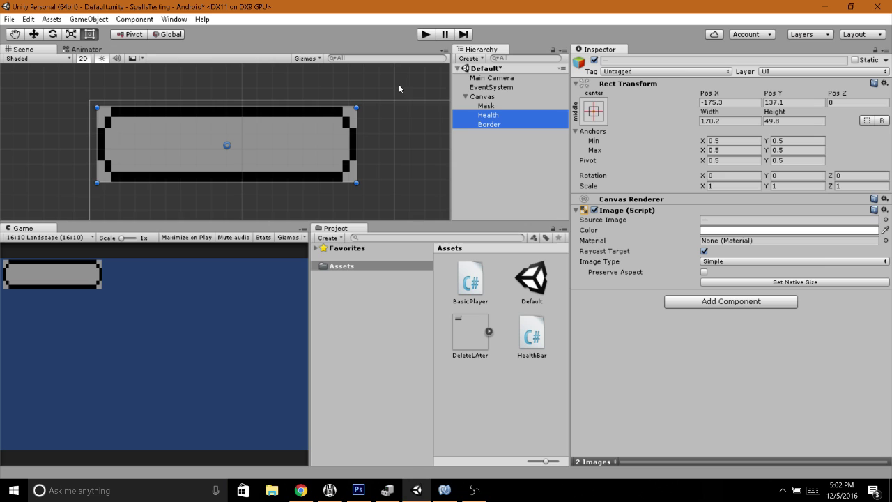
left_click(497, 106, "ctrl")
mouse_move(300, 183)
left_mouse_down()
mouse_move(300, 156)
mouse_move(340, 160)
left_mouse_up()
- Set the Health image's color to pure red (FF0000FF)
left_click(504, 115)
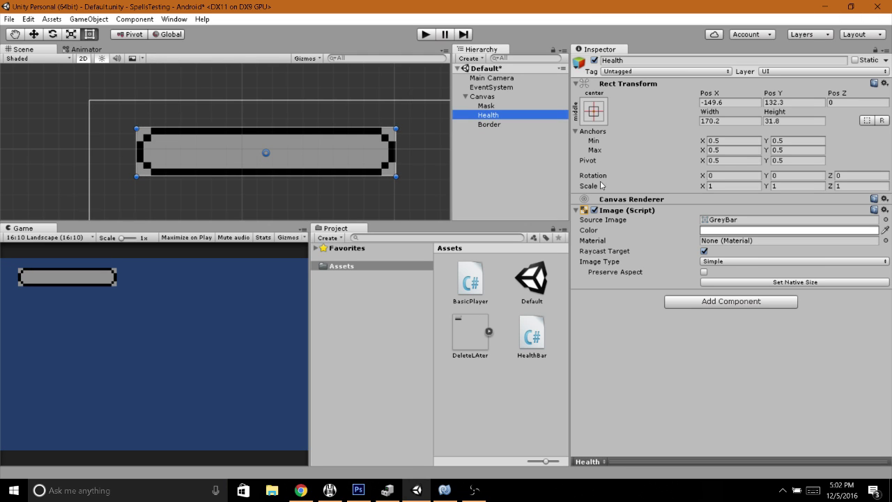
left_click(762, 230)
left_click_drag(50, 70, 108, 56)
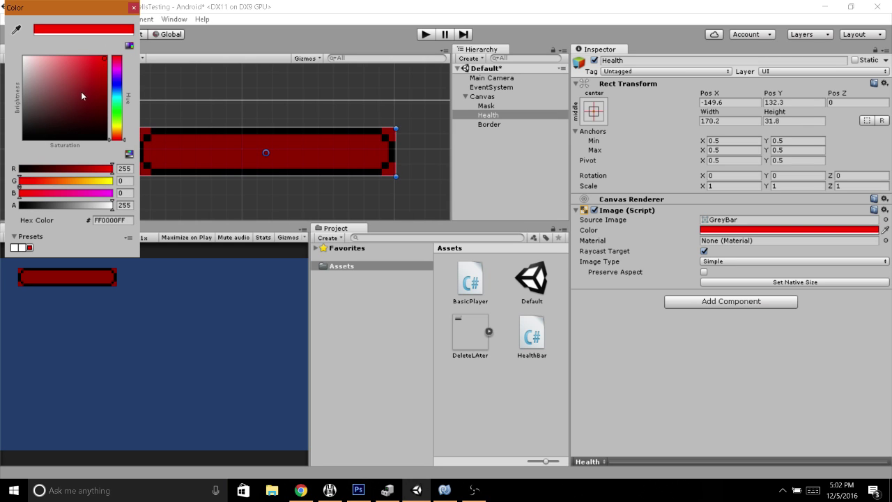
left_click_drag(116, 131, 116, 125)
left_click_drag(104, 98, 108, 56)
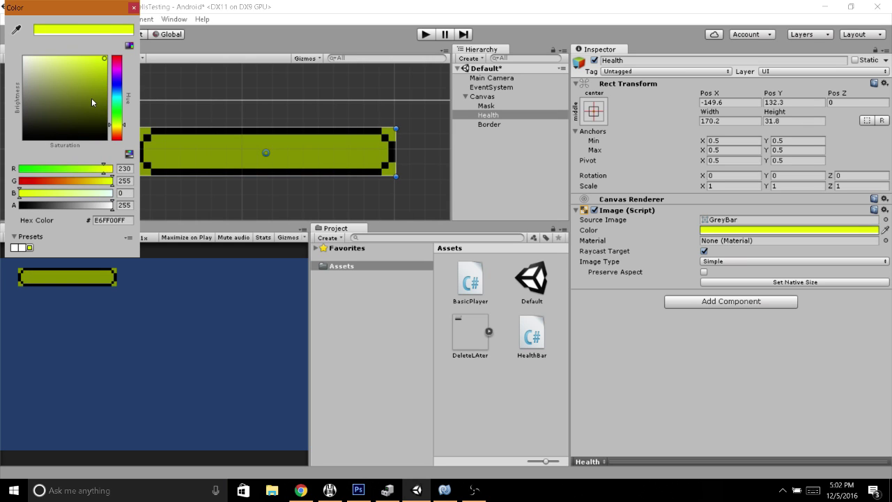
mouse_move(91, 102)
left_mouse_down()
mouse_move(96, 66)
mouse_move(92, 103)
mouse_move(76, 67)
left_mouse_up()
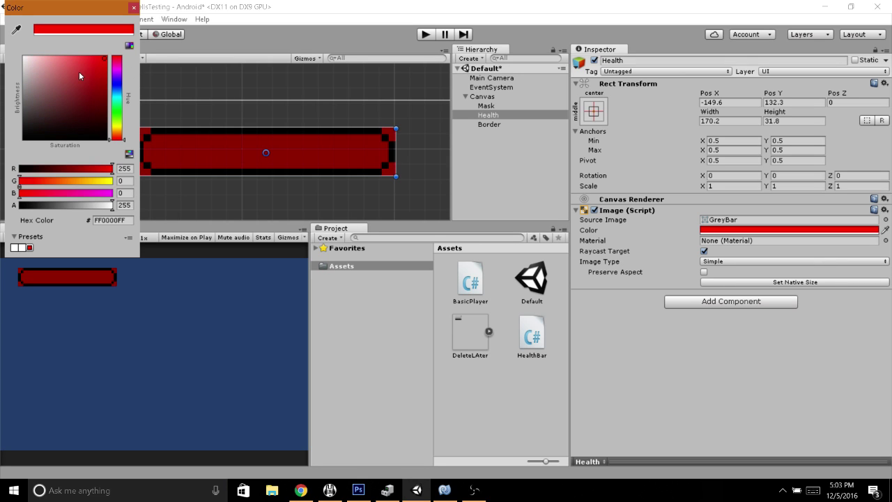
left_click(270, 76)
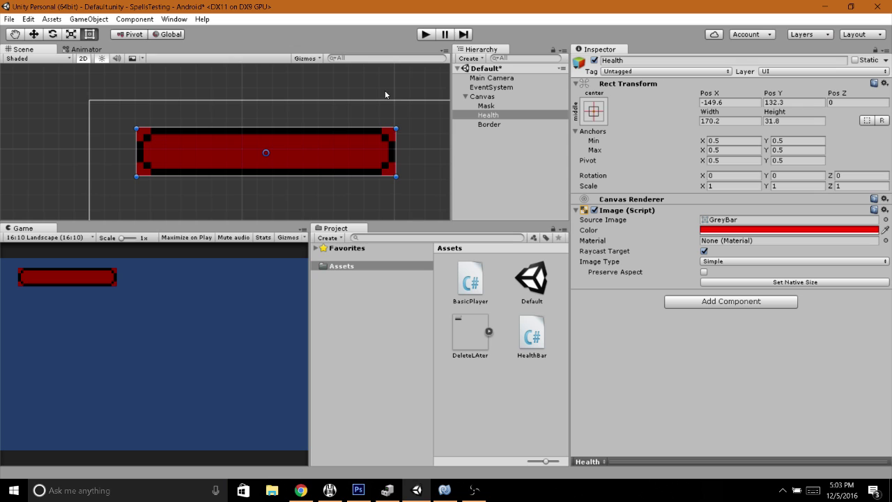
- Shrink the Health image on all sides to about 160.6 wide by 26.4 high so it fits inside the border
left_click_drag(302, 102, 301, 106)
left_click_drag(300, 141, 301, 137)
scroll(249, 134, "up", 6)
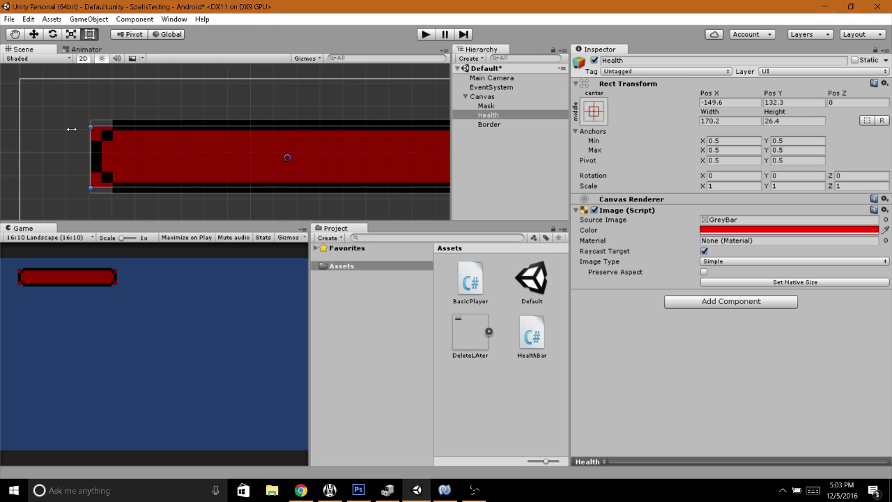
left_click_drag(71, 129, 81, 129)
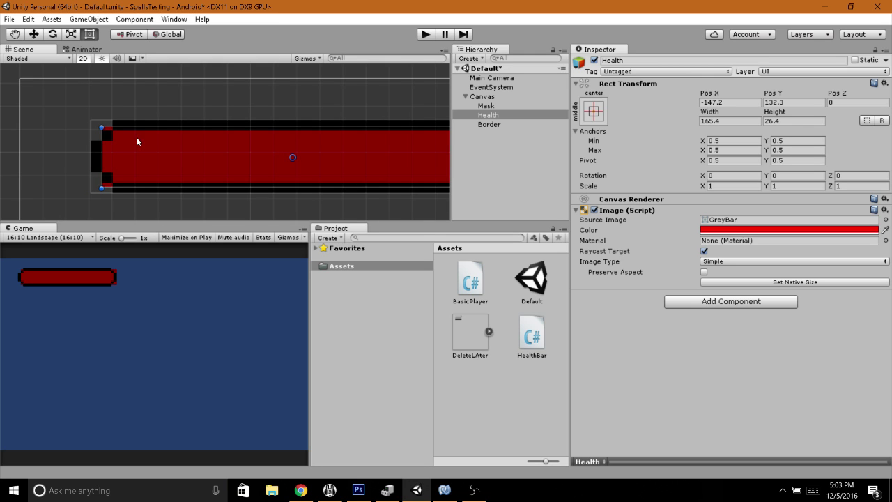
middle_click_drag(209, 140, 7, 123)
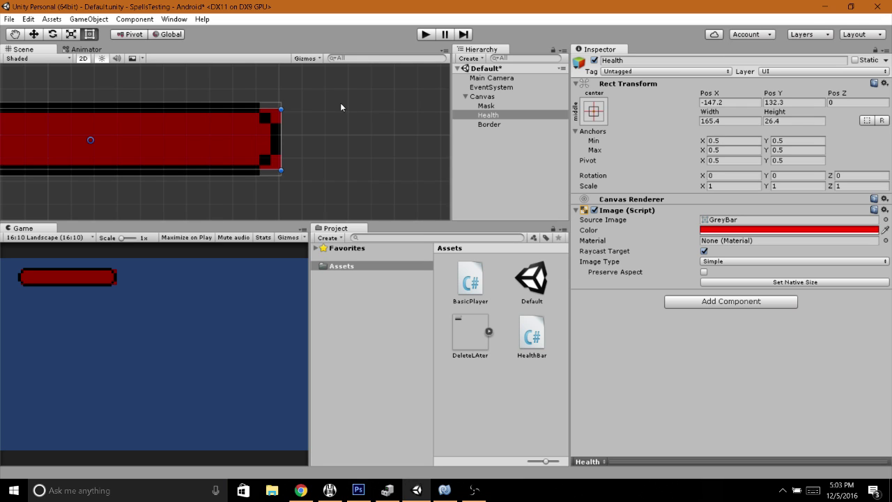
left_click_drag(226, 128, 218, 125)
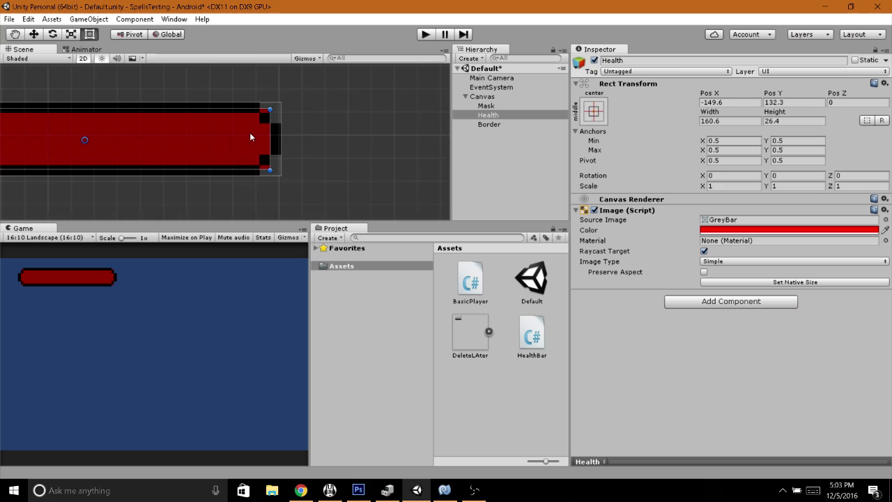
key("f")
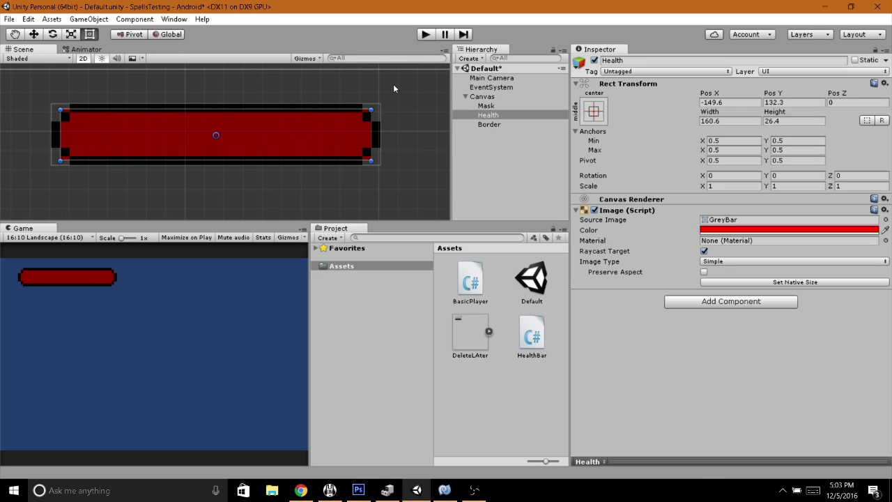
- Add a Mask component to the Mask image
left_click(486, 106)
key("ctrl+shift+a")
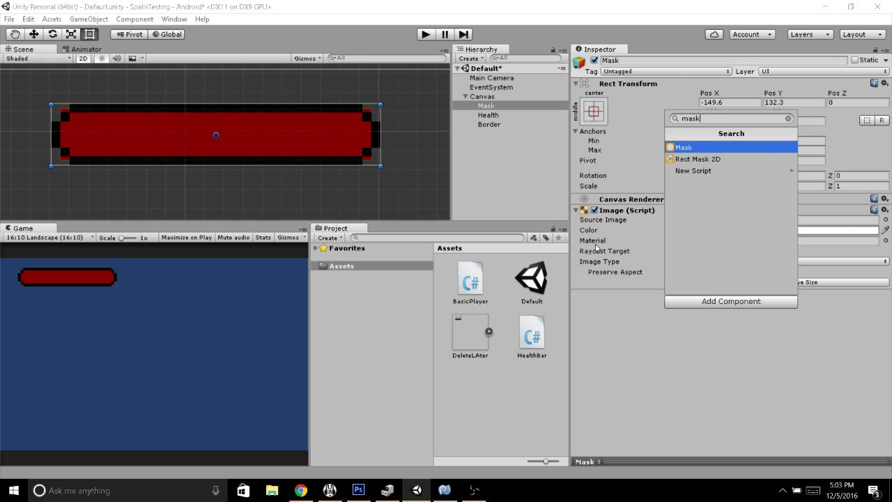
key("Return")
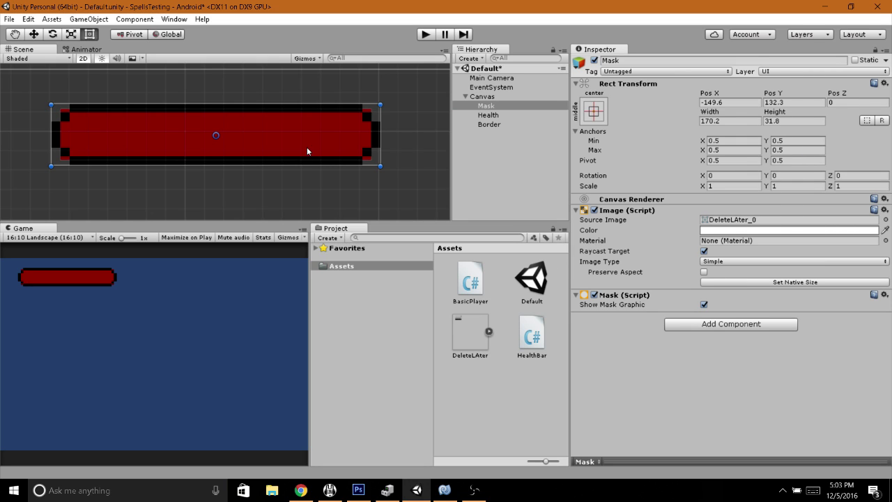
- Nest the Health image under the Mask object in the canvas hierarchy
left_click(488, 115)
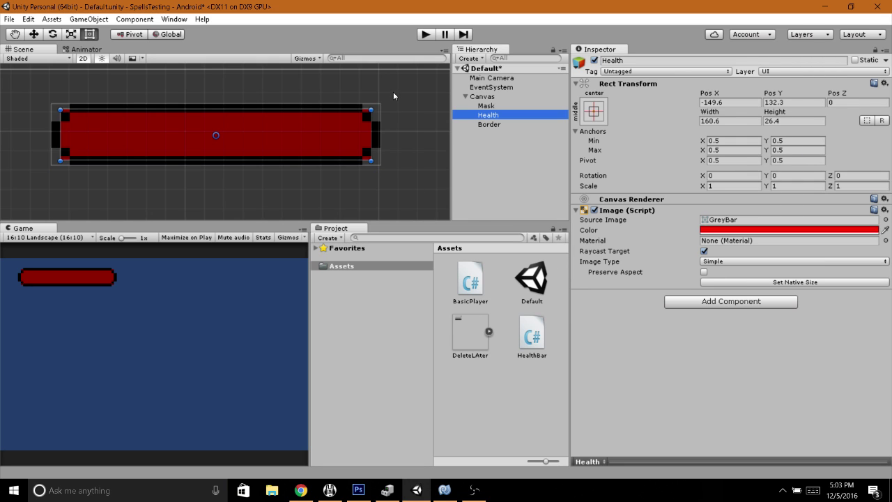
left_click_drag(489, 115, 490, 106)
scroll(296, 114, "up", 4)
scroll(296, 115, "up", 5)
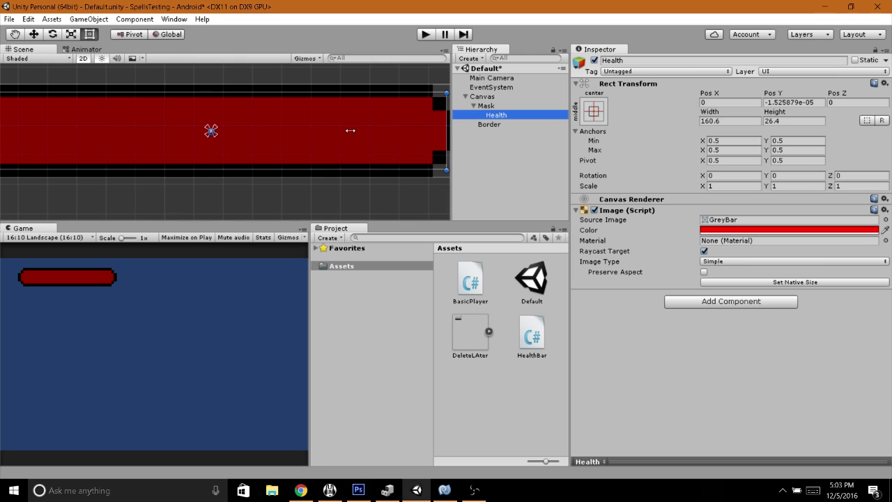
- Test the masking by moving the Health fill and its mask sideways and shrinking the fill's width, undoing each change
scroll(308, 148, "down", 4)
middle_click_drag(308, 149, 214, 156)
left_click_drag(253, 132, 319, 134)
key("ctrl+z")
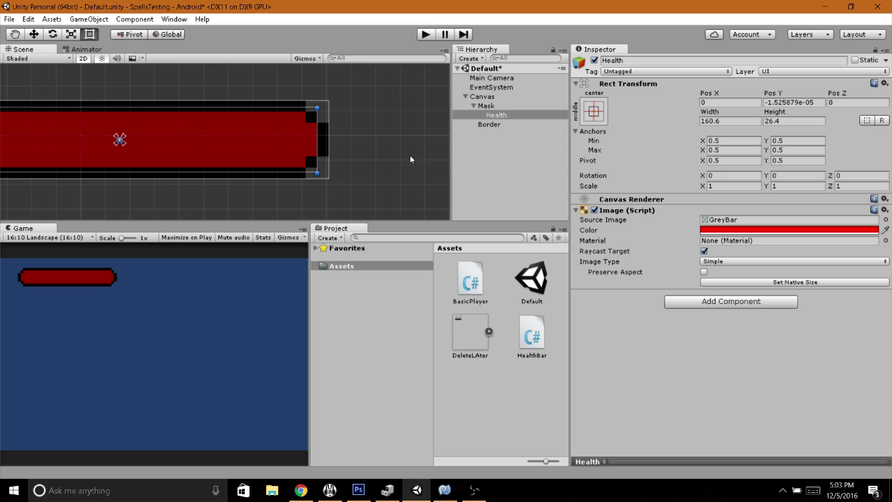
mouse_move(254, 132)
left_mouse_down()
mouse_move(168, 130)
mouse_move(320, 112)
left_mouse_up()
left_click(486, 105)
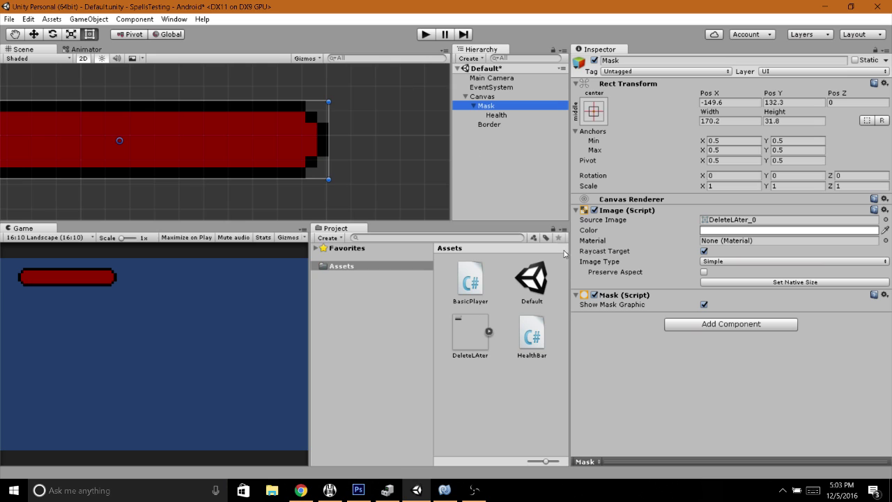
left_click_drag(262, 134, 180, 132)
key("ctrl+z")
left_click(259, 133)
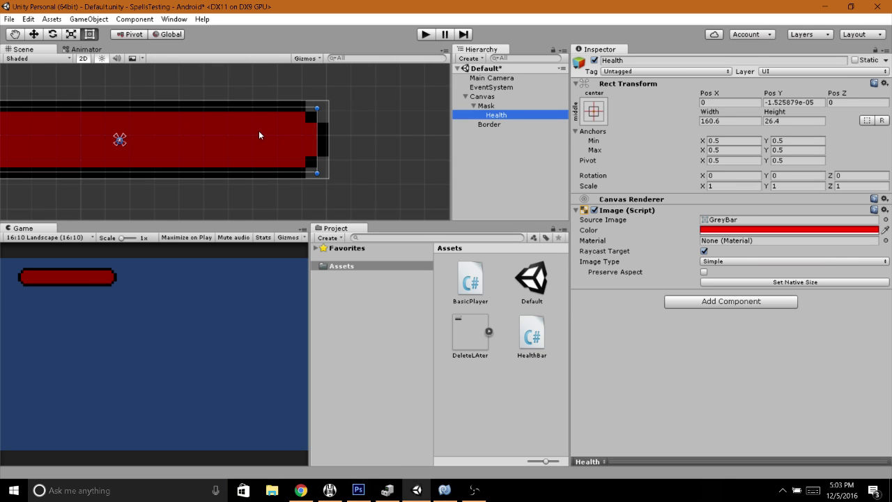
left_click_drag(254, 129, 221, 154)
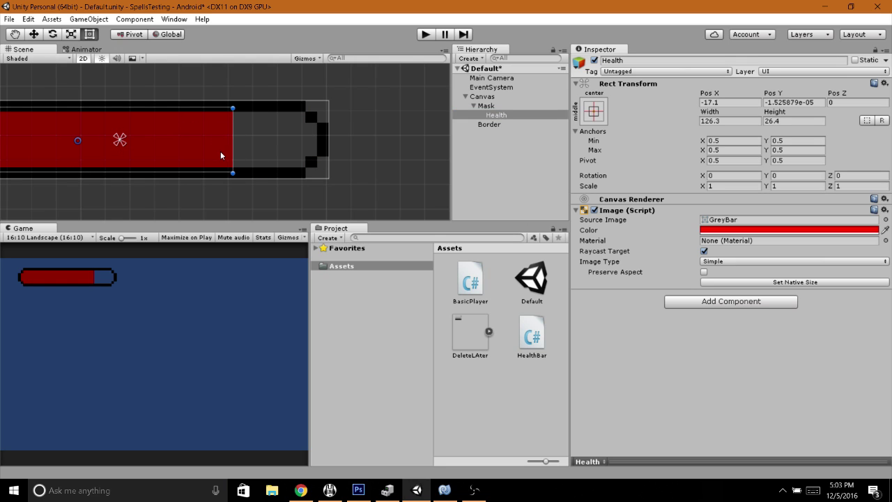
key("ctrl+z")
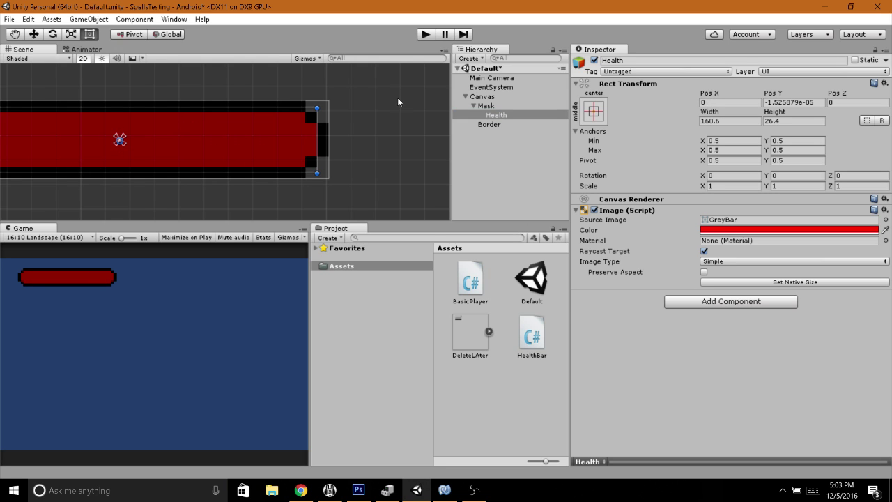
left_click(486, 106)
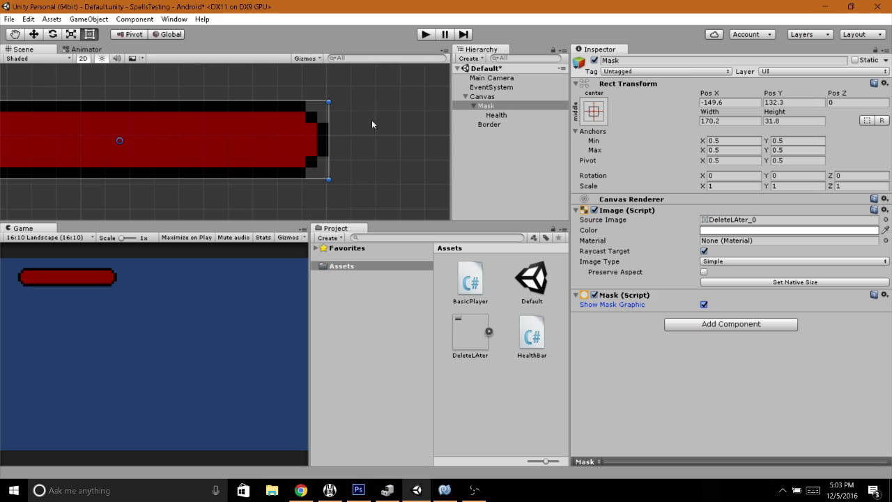
left_click(496, 115)
left_click(494, 105)
- Create an empty game object outside the canvas, rename it Player and attach the BasicPlayer script to it
left_click(504, 180)
right_click(490, 158)
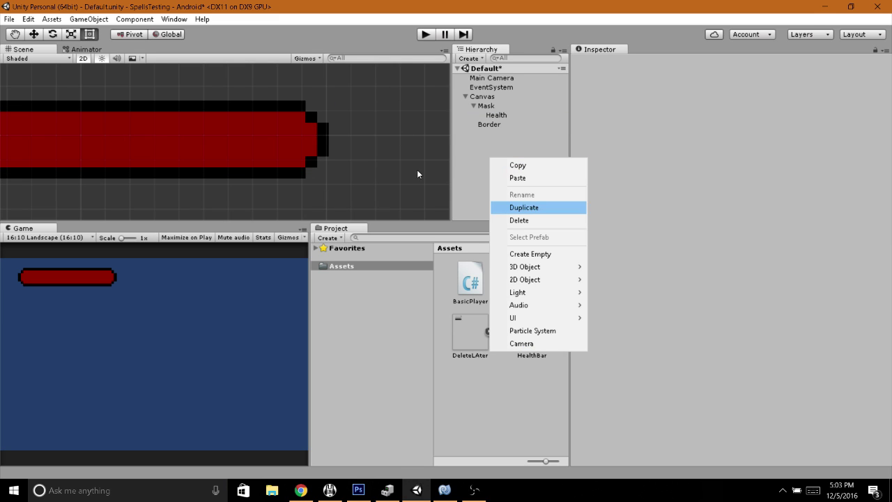
left_click(530, 254)
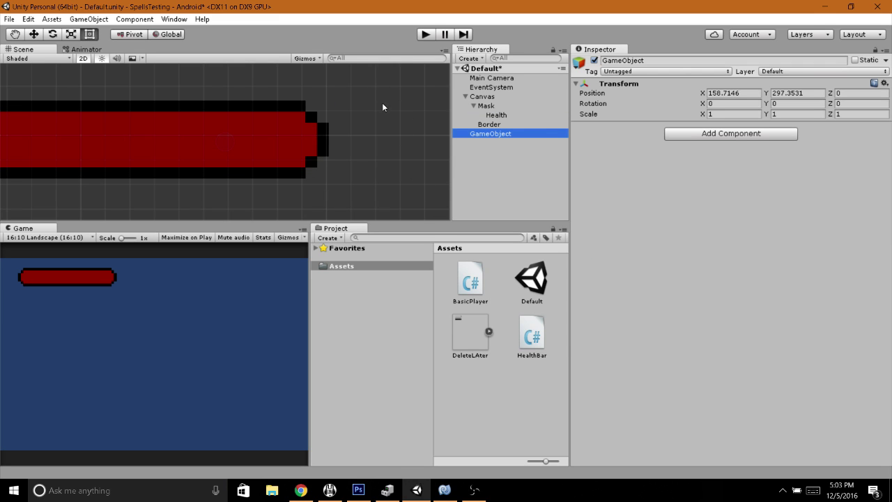
right_click(429, 120)
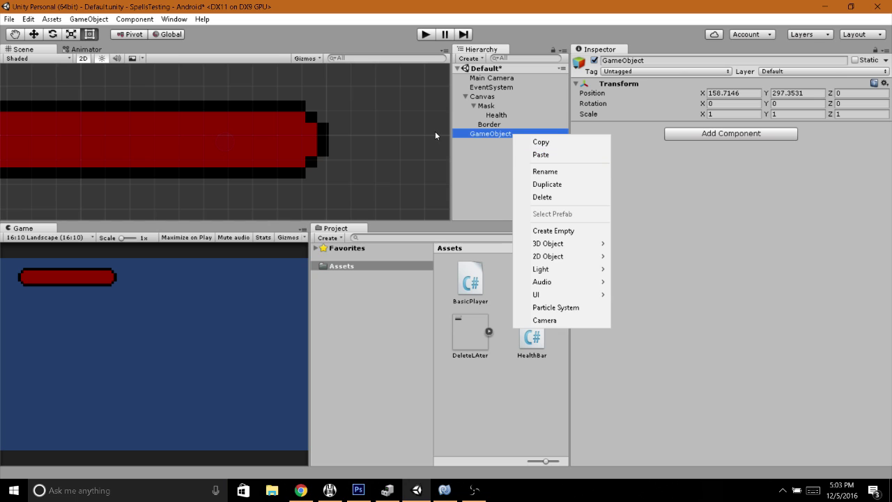
left_click(544, 171)
type("Player")
key("Return")
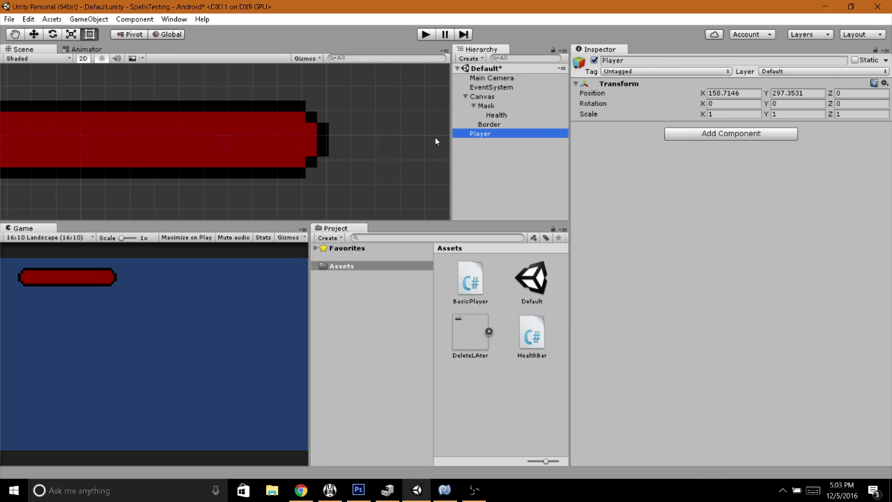
left_click_drag(476, 293, 687, 233)
left_click(464, 159)
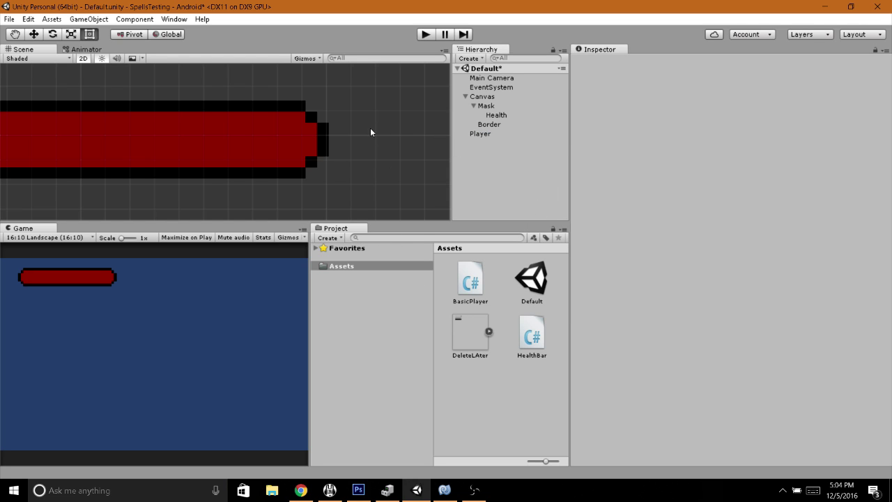
- Attach the HealthBar script to the Health image
right_click(463, 159)
left_click(493, 114)
left_click_drag(532, 334, 730, 349)
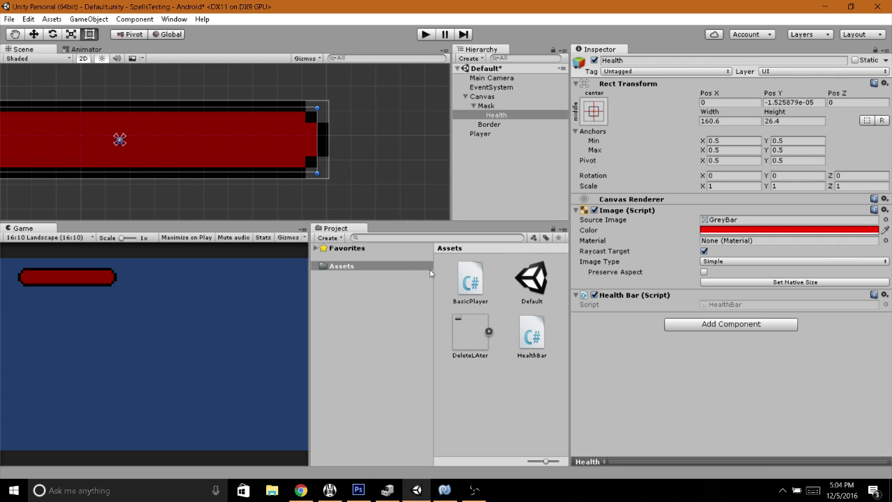
- Open the BasicPlayer script in MonoDevelop and declare the public double fields currHp and maxHp at the start of the class
double_click(471, 279)
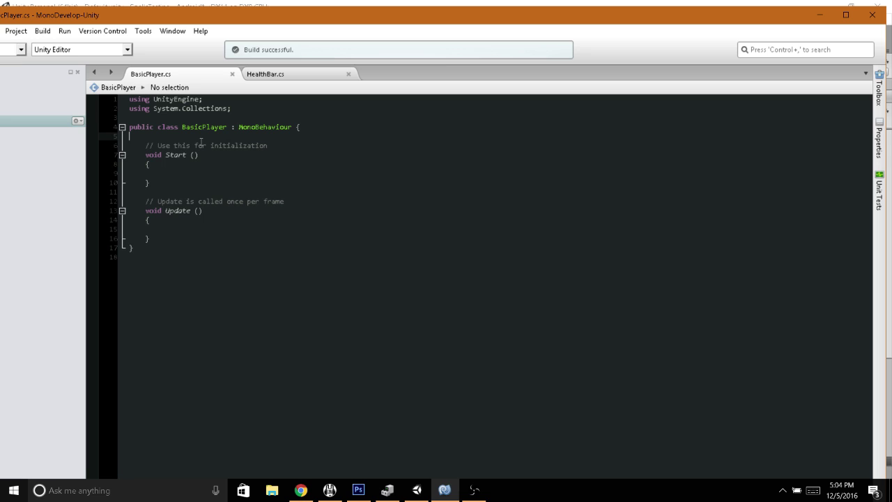
type("[")
key("BackSpace")
type("public double currHp, m")
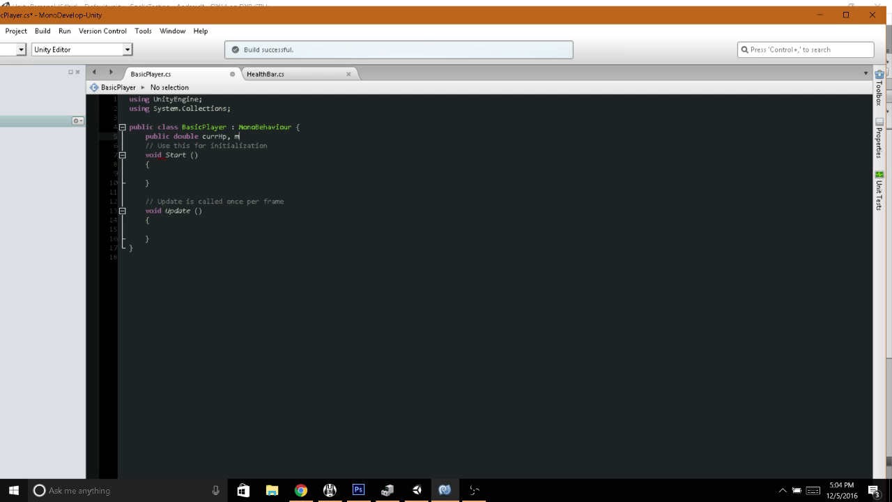
type("axH")
- In BasicPlayer's Start method, set maxHp to 500 and initialize currHp to maxHp
key("Down")
key("Down")
key("Down")
key("Down")
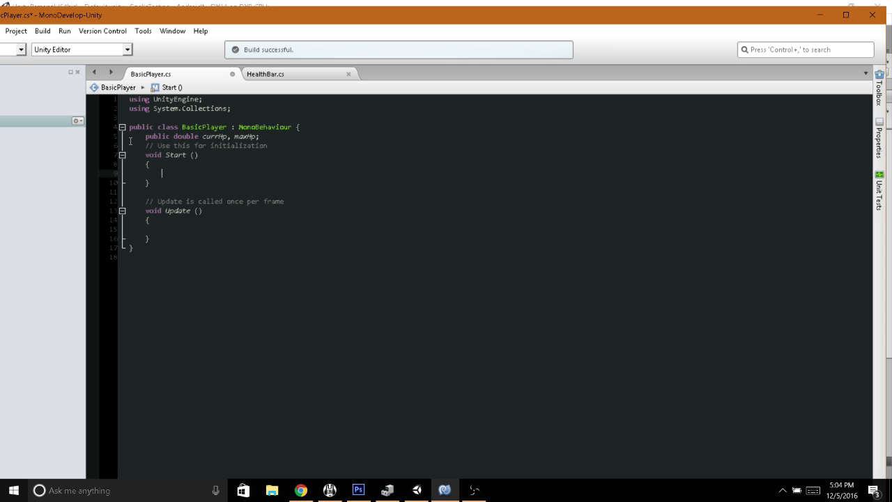
type("maxHp = 500;")
key("Return")
type("currHp = maxHp")
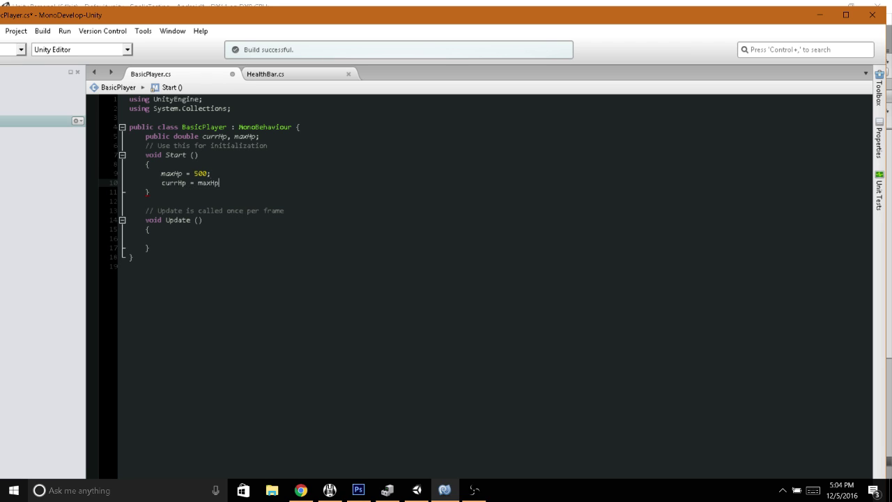
- In BasicPlayer's Update method, add the comment "Taking damage" and the statement currHp-=0.75; and save the script
left_click(147, 238)
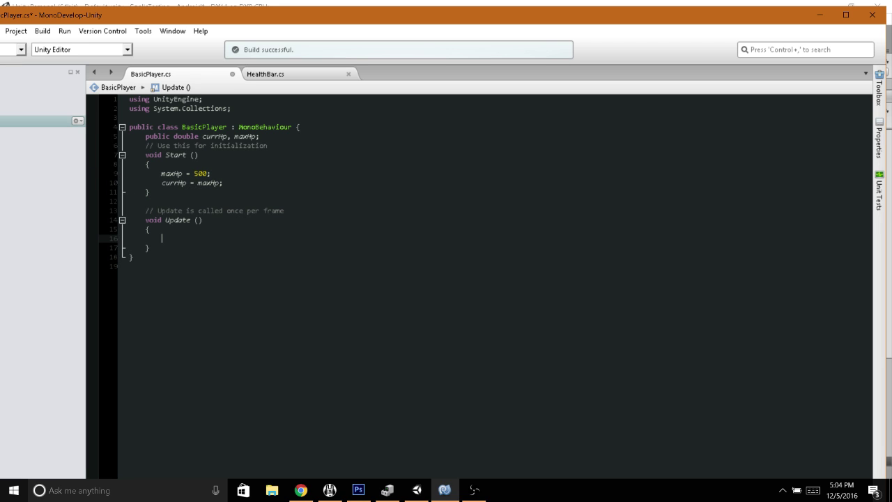
type("//Taking damage")
key("Return")
type("c")
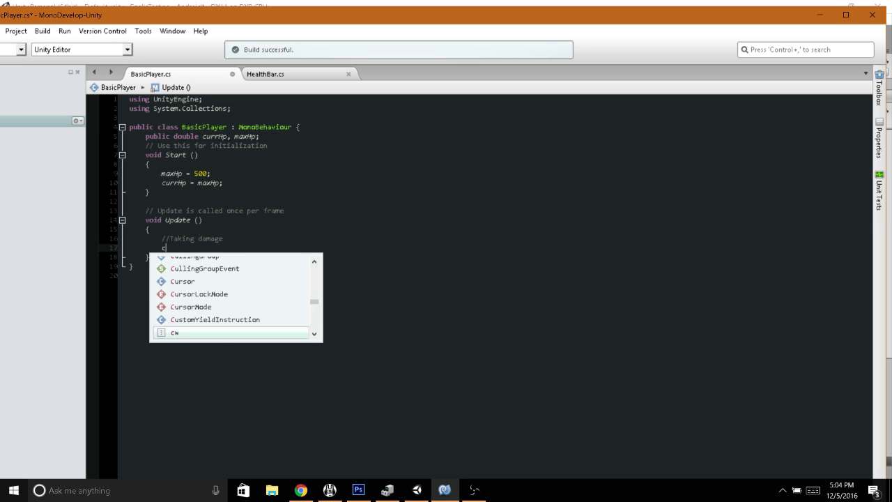
type("urrHp-=")
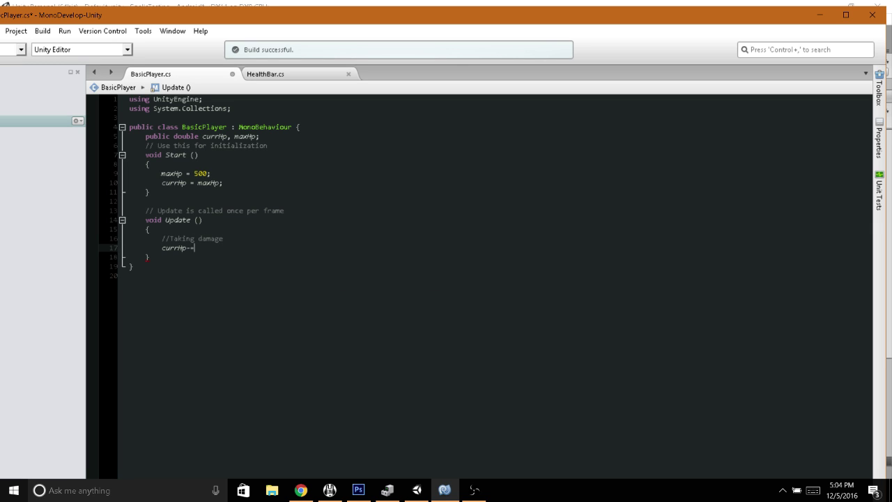
type("0.75;")
key("ctrl+s")
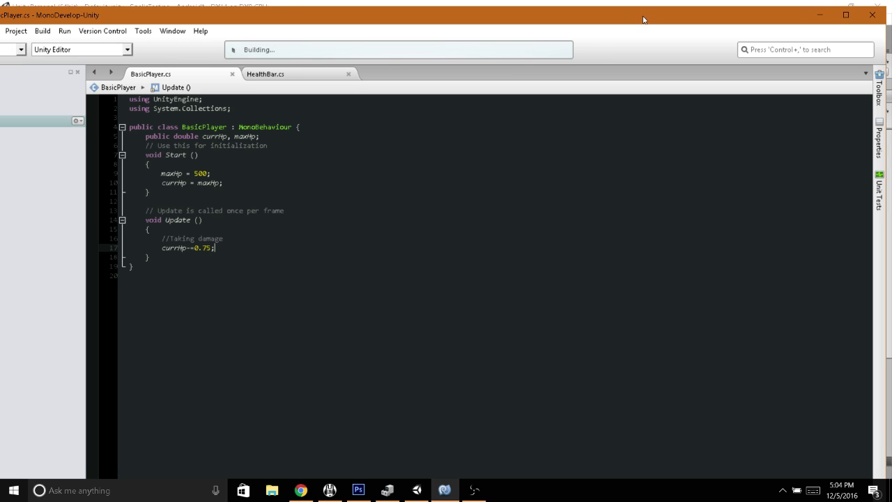
- In the HealthBar script, declare a public Vector3 hpScale and a public BasicPlayer player at the start of the class
left_click(265, 74)
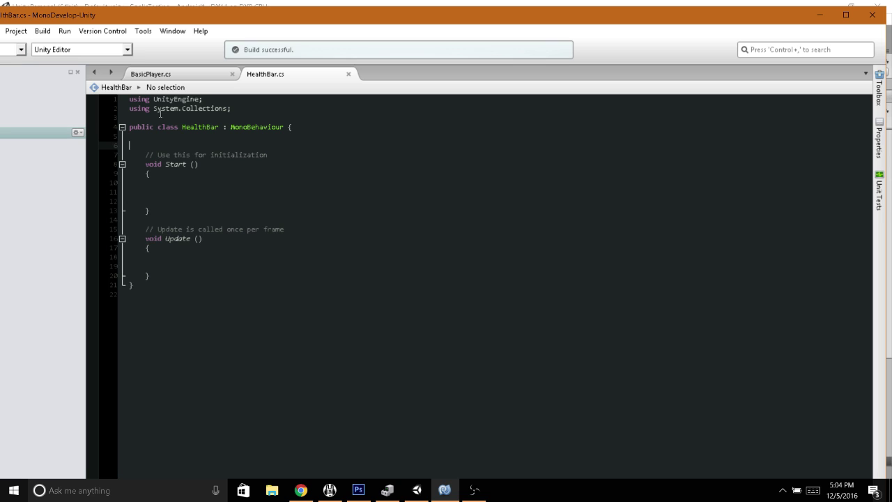
key("Tab")
key("Up")
type("public vec")
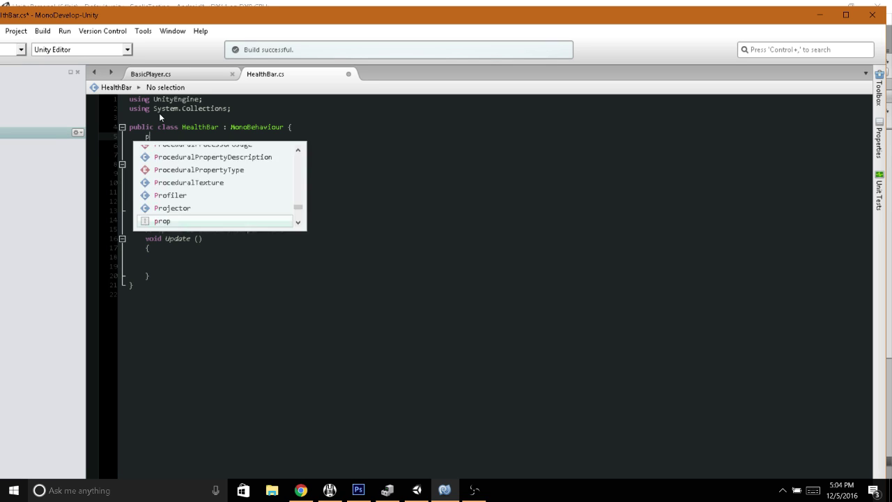
key("Down")
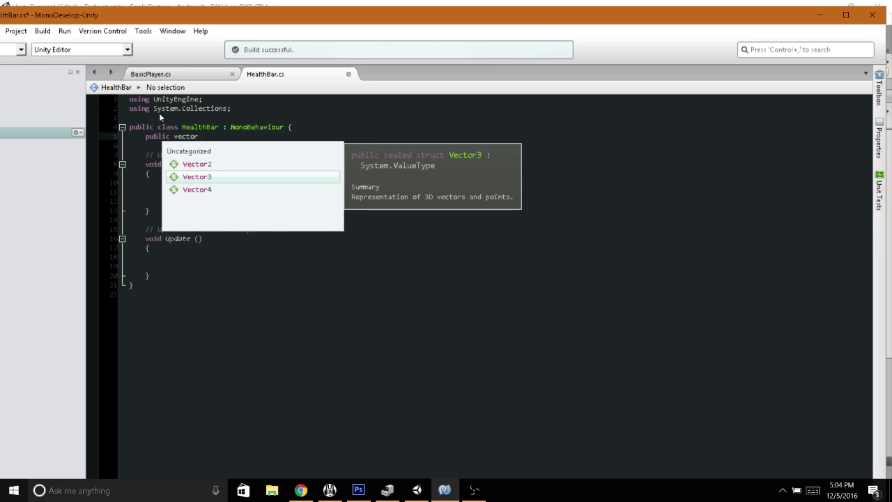
type("hp")
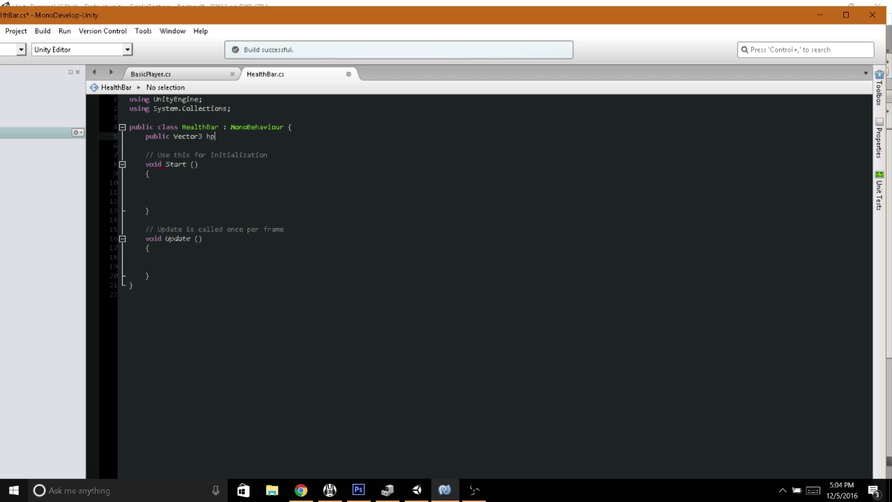
type("Scale;")
key("Return")
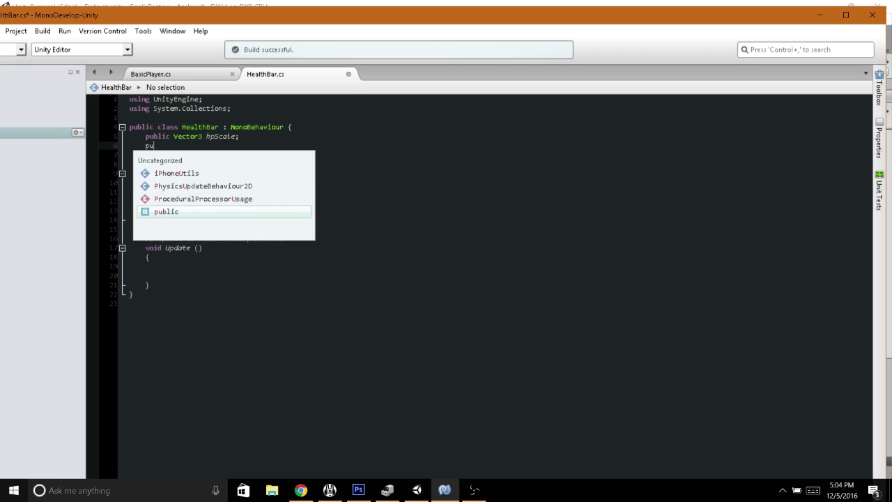
type("blic BasicPlayer")
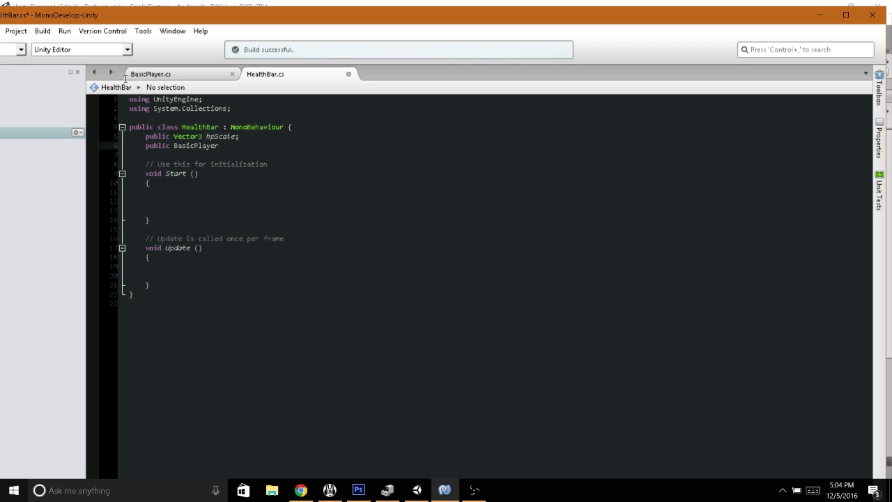
type(" player;")
- In HealthBar's Start method, set hpScale to Vector3.one
key("Down")
key("Down")
key("Down")
key("Down")
key("Down")
key("Down")
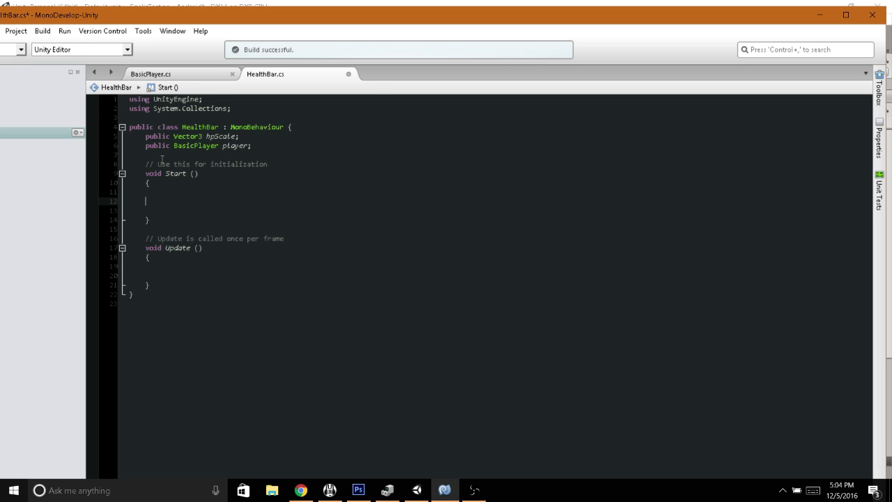
type("hpScale = Vector3")
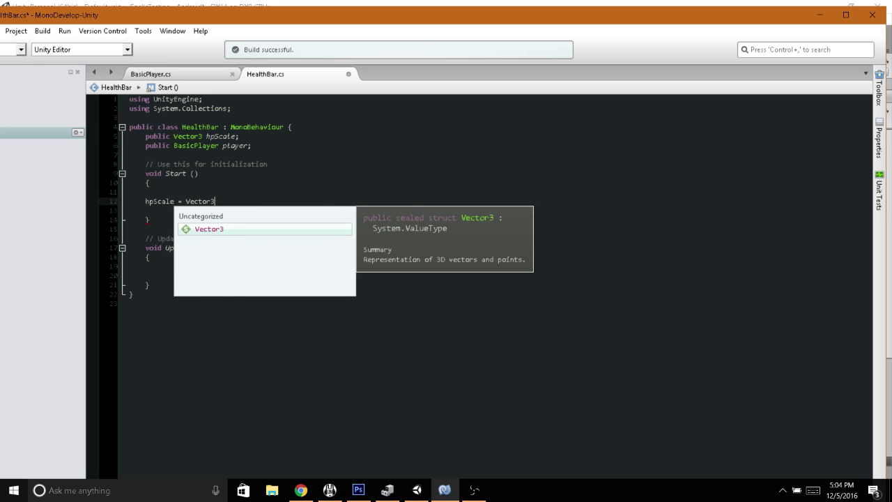
type(".one;")
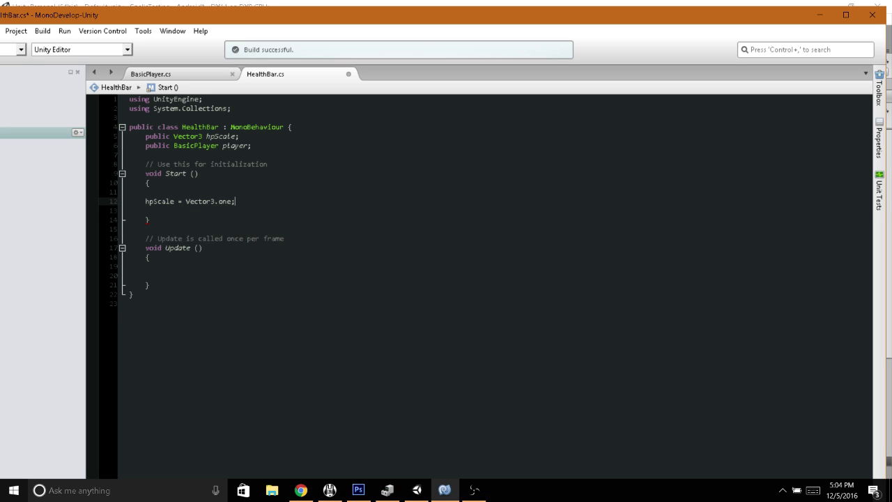
key("Return")
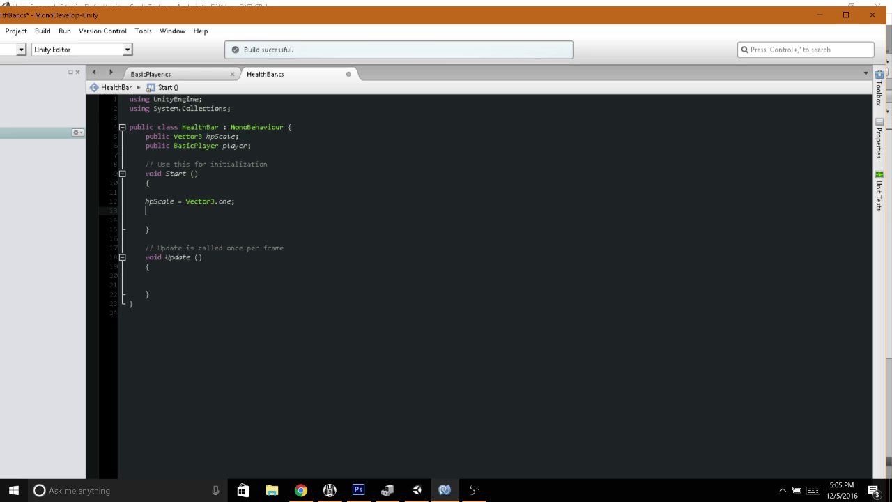
type("(1,1,1)")
key("BackSpace")
key("BackSpace")
key("BackSpace")
key("BackSpace")
key("BackSpace")
key("BackSpace")
key("BackSpace")
- In HealthBar's Update method, add the statement hpScale.x = player.currHp/player.maxHp;
key("Down")
key("Down")
key("Down")
key("Down")
key("Down")
key("Down")
key("Down")
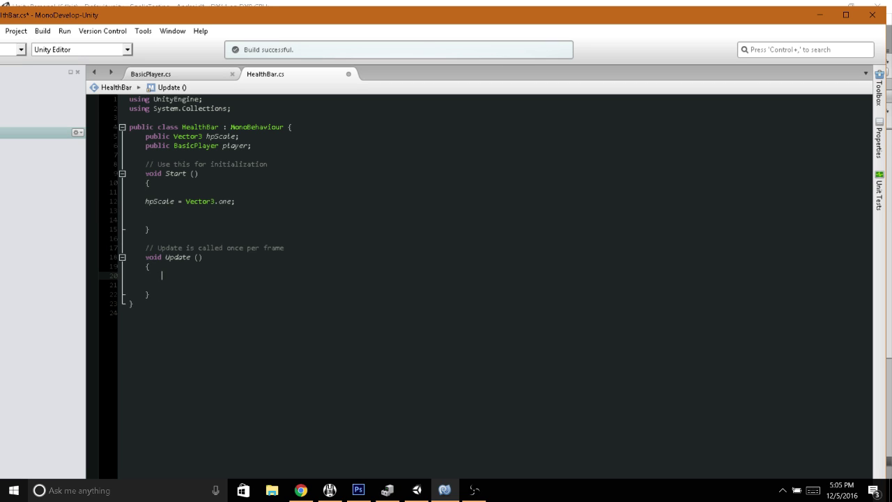
type("hpScale.x")
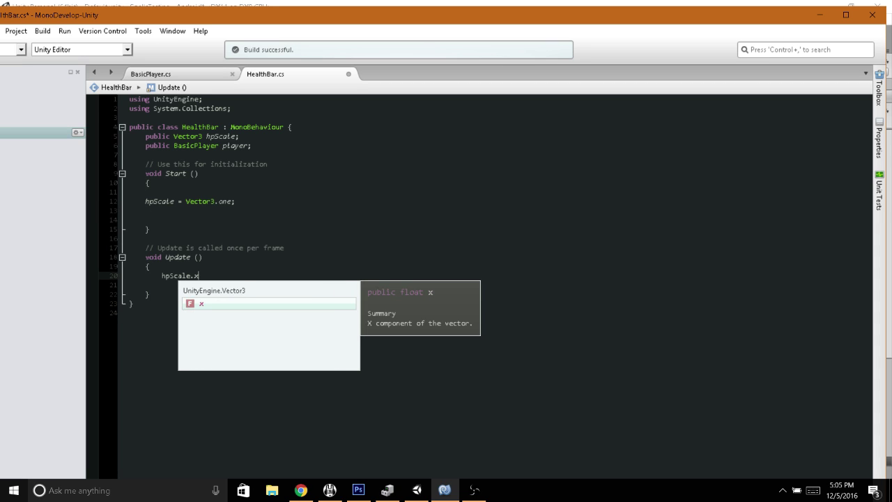
type(" = ")
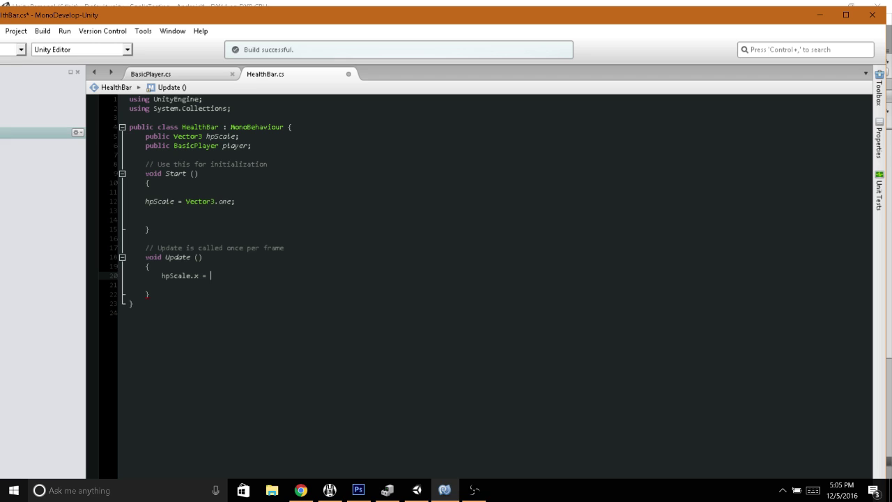
type("player.currHp/player.m")
key("Return")
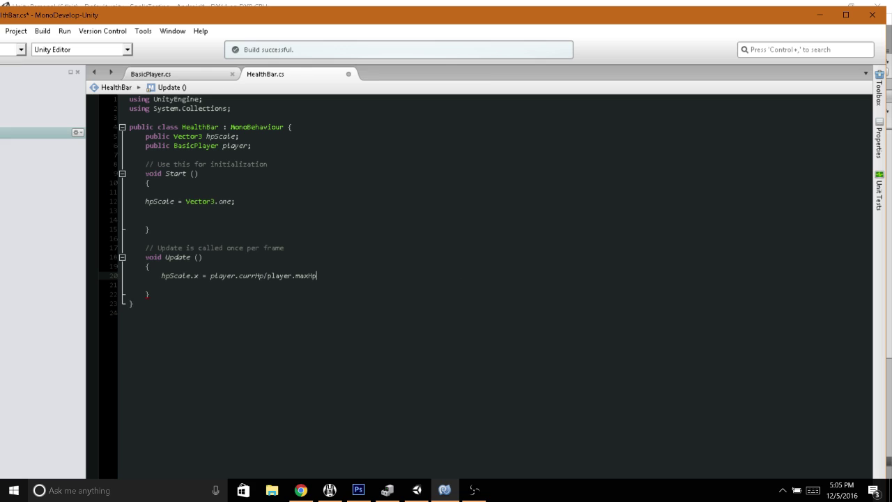
type(";")
- Wrap the player.currHp/player.maxHp division in parentheses and cast it to float
left_click(254, 219)
left_click(251, 226)
left_click_drag(253, 222, 170, 220)
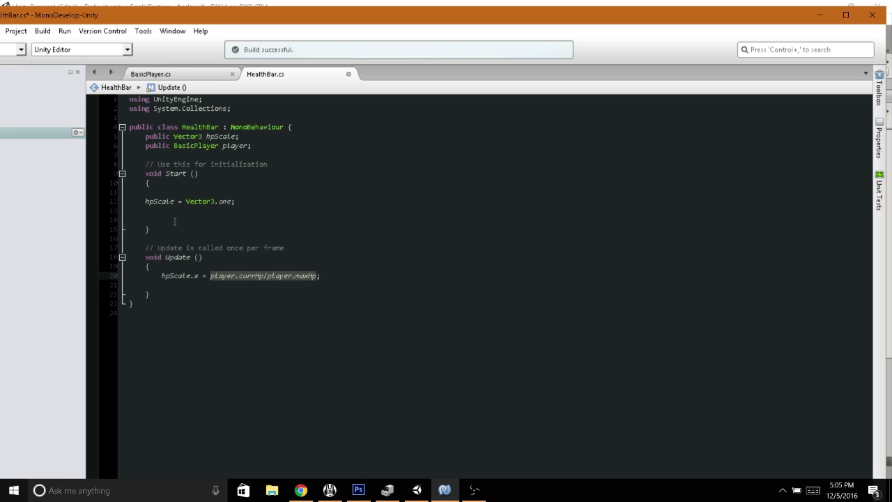
type("(")
type("(")
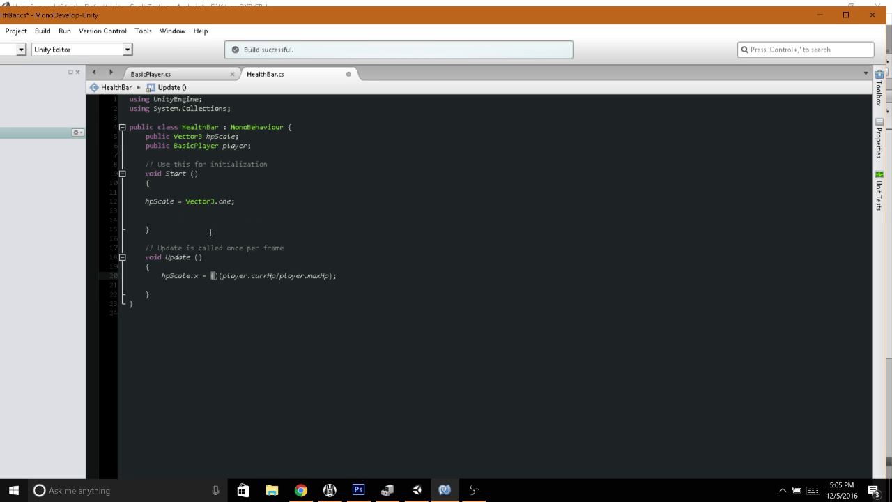
type("float")
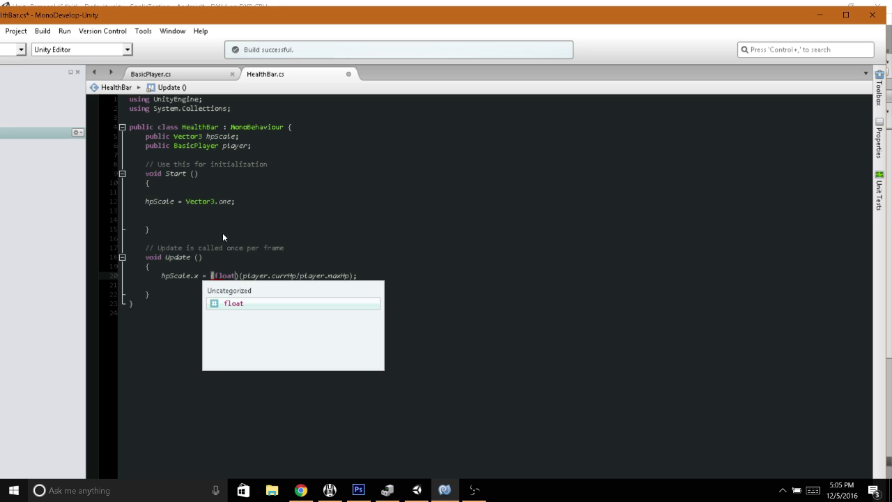
key("End")
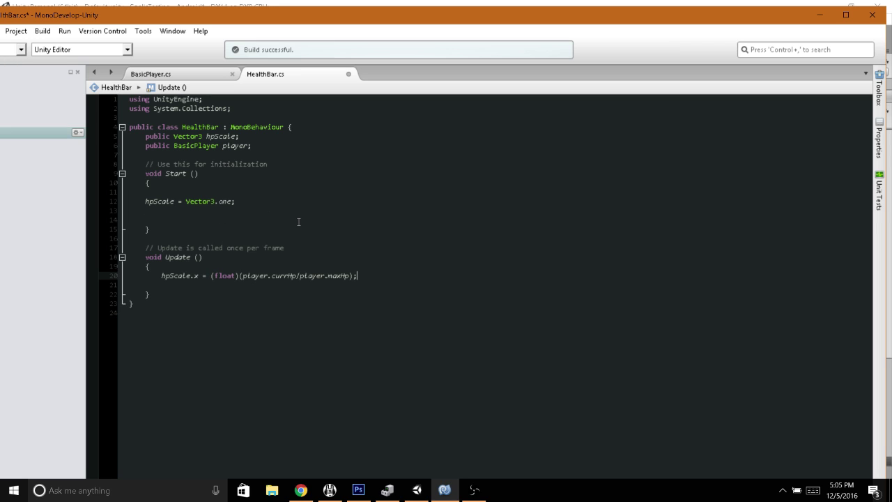
- Below the hpScale.x line, add this.transform.localScale = hpScale; and save the HealthBar script
key("F8")
key("Return")
type("t")
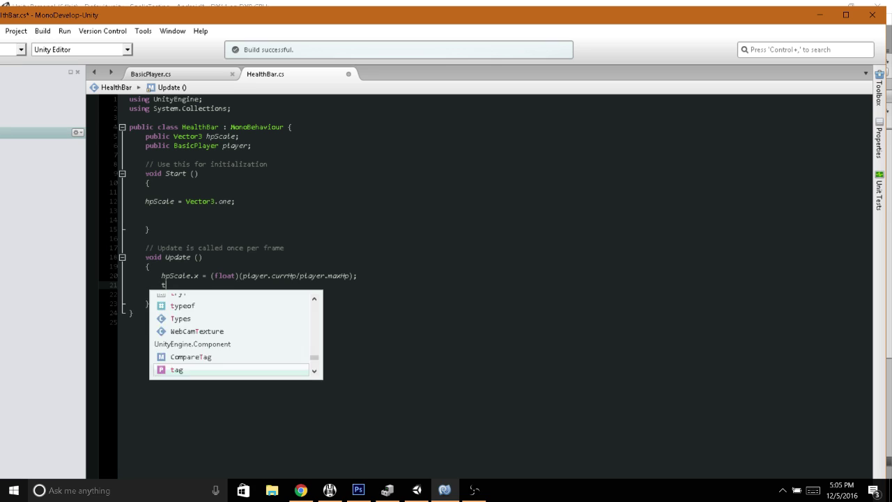
type("his.transform")
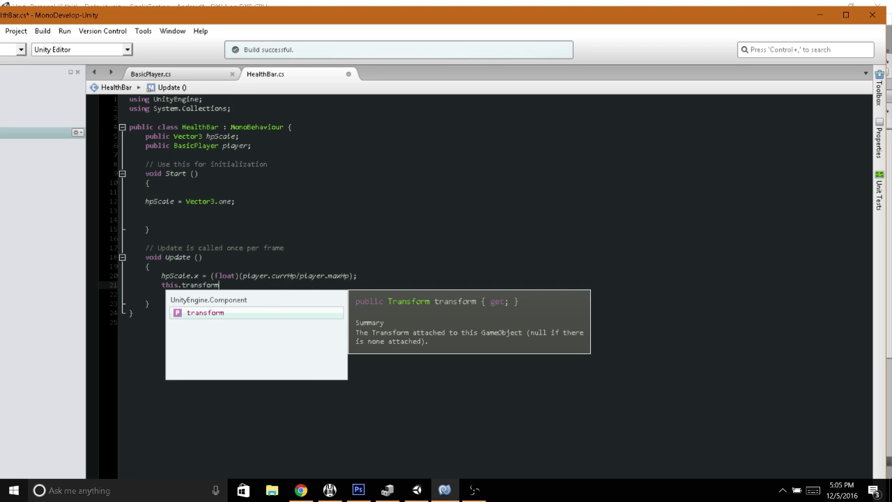
type(".localScale ")
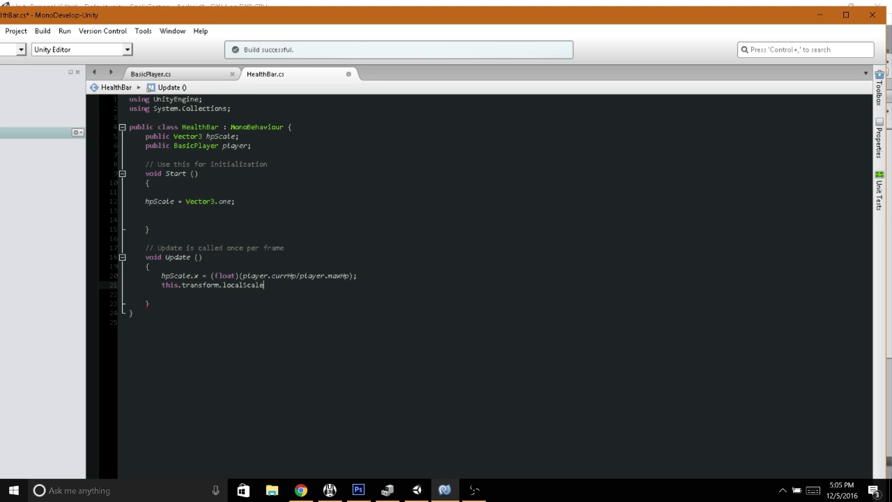
type("= hpScale;")
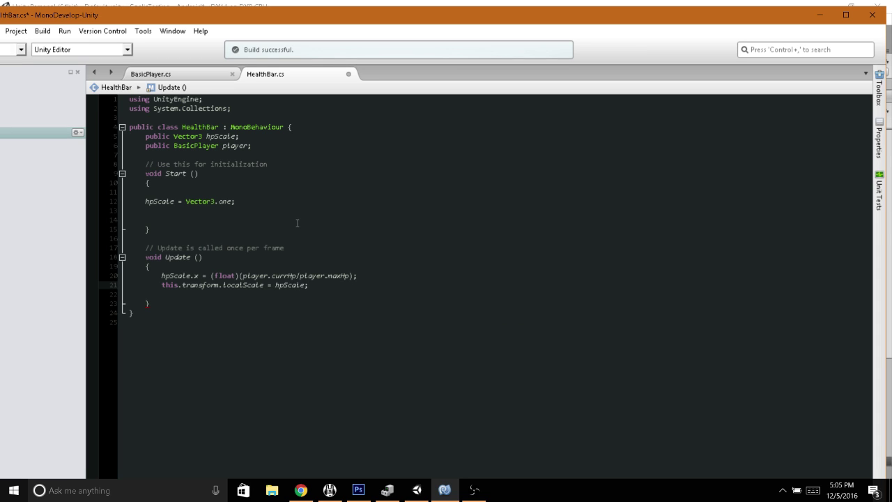
key("ctrl+s")
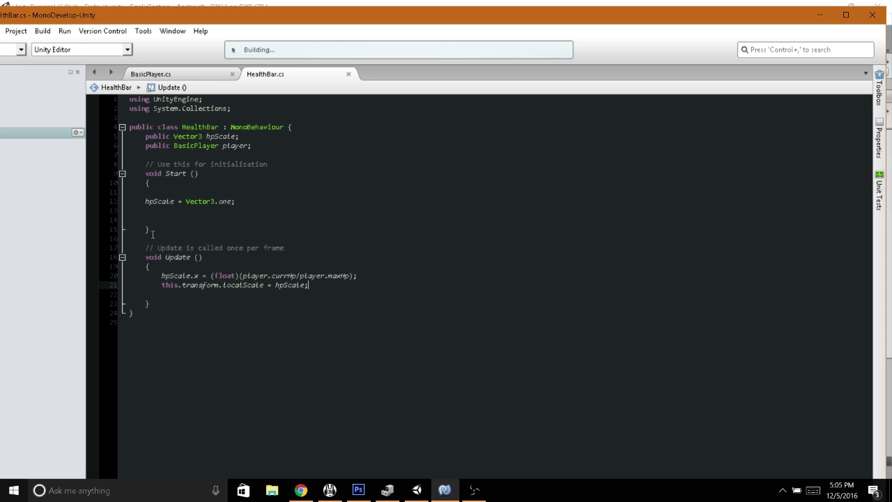
left_click_drag(161, 284, 264, 285)
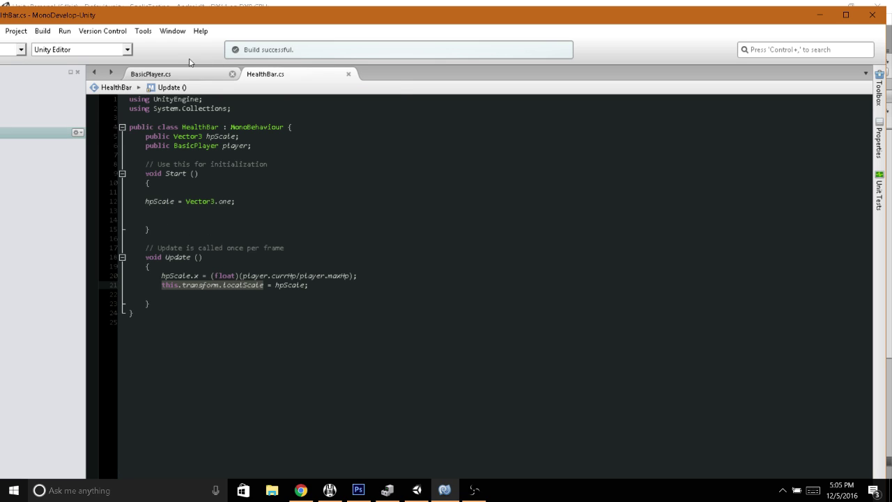
left_click(163, 293)
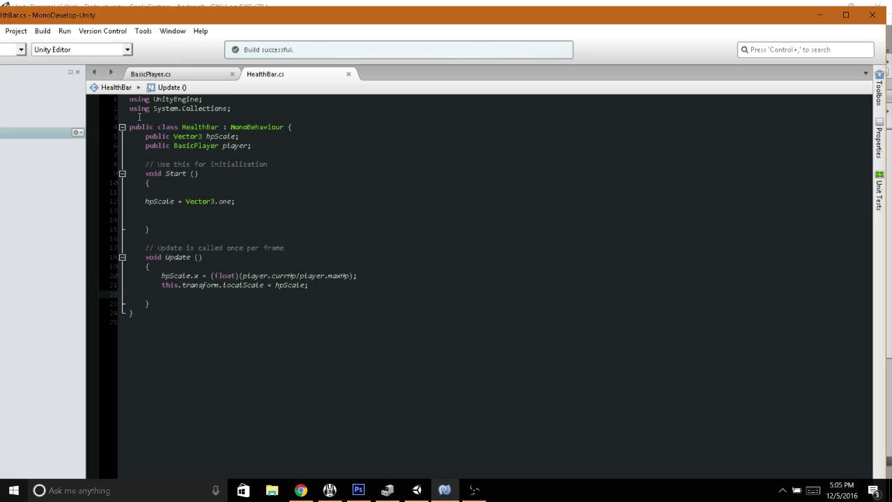
left_click(255, 145)
key("Down")
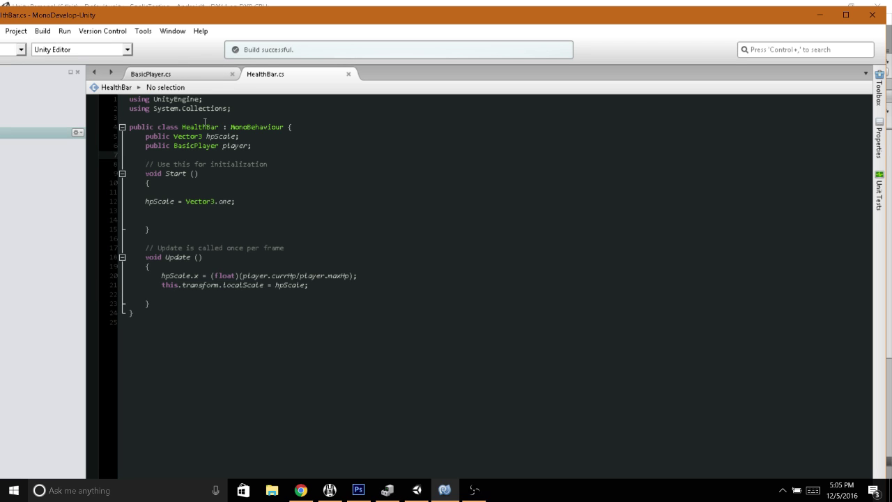
- Switch to Unity, assign the Player object to the Player reference of Health's Health Bar script, and test-play the scene
left_click(820, 15)
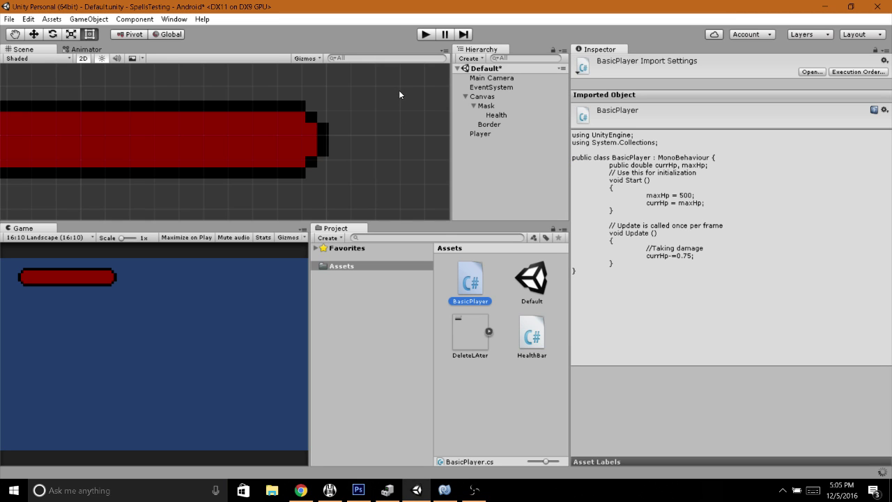
left_click(496, 115)
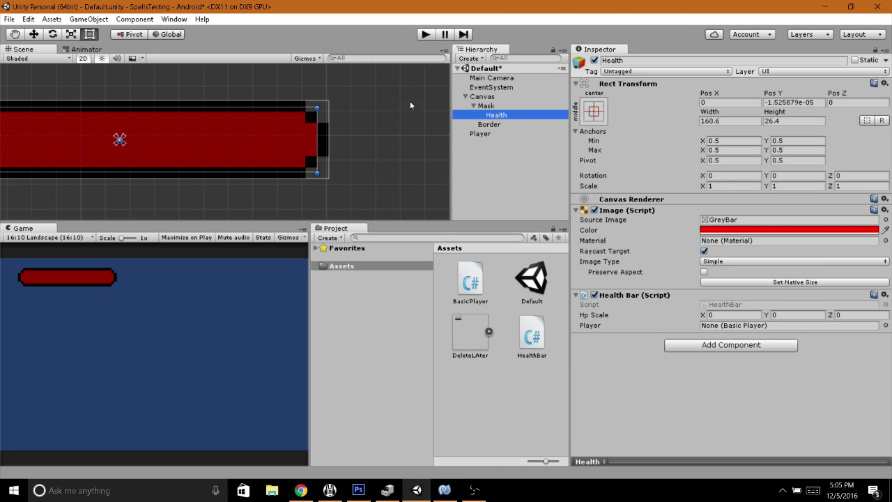
left_click(496, 115)
key("Return")
left_click_drag(480, 133, 787, 325)
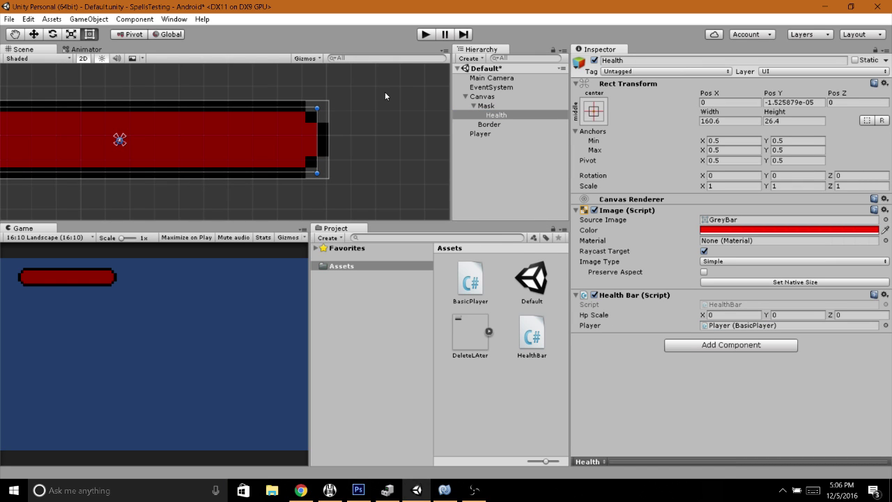
key("ctrl+p")
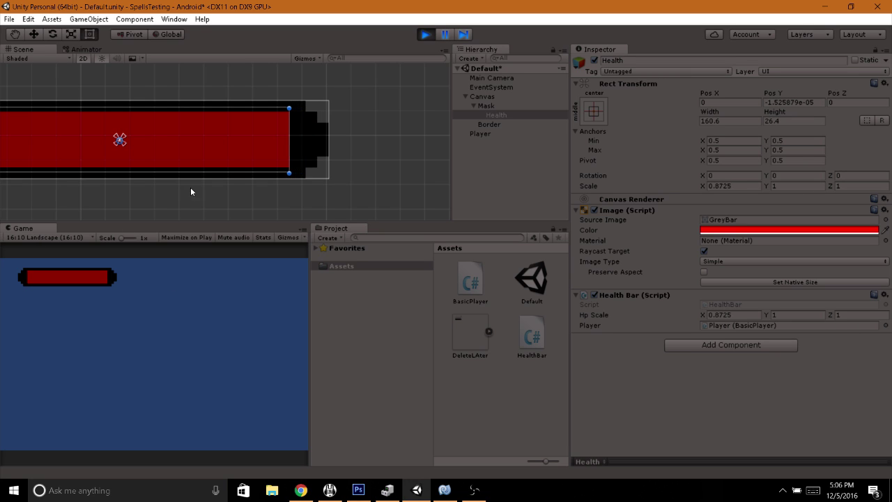
key("ctrl+p")
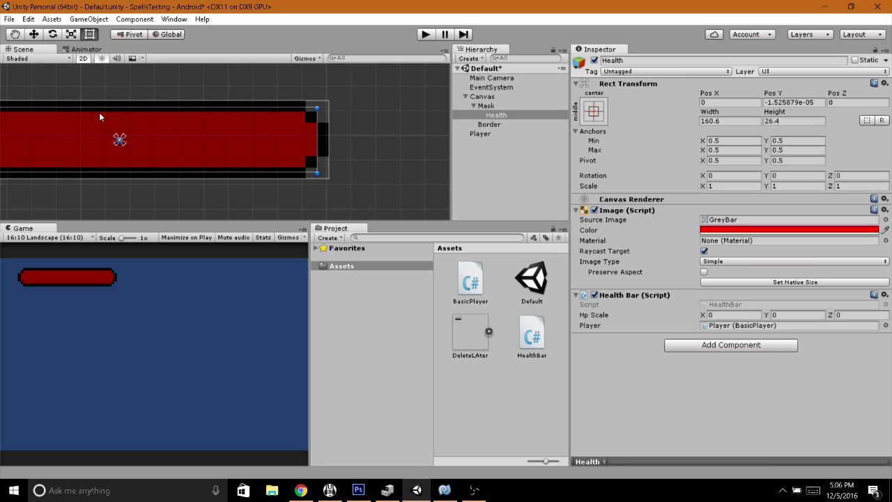
- Move the Health image's pivot to the middle of its left edge and test-play the scene again
scroll(91, 118, "down", 5)
mouse_move(90, 120)
middle_mouse_down()
mouse_move(113, 139)
mouse_move(188, 122)
middle_mouse_up()
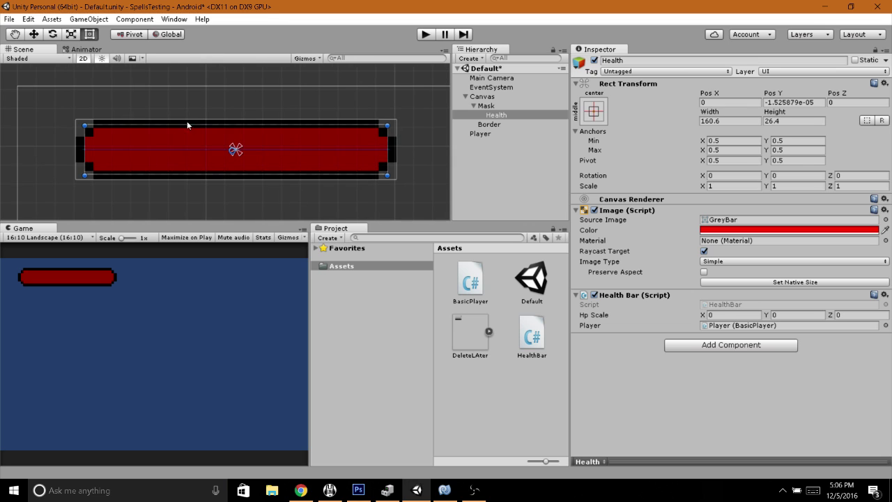
left_click_drag(187, 121, 70, 121)
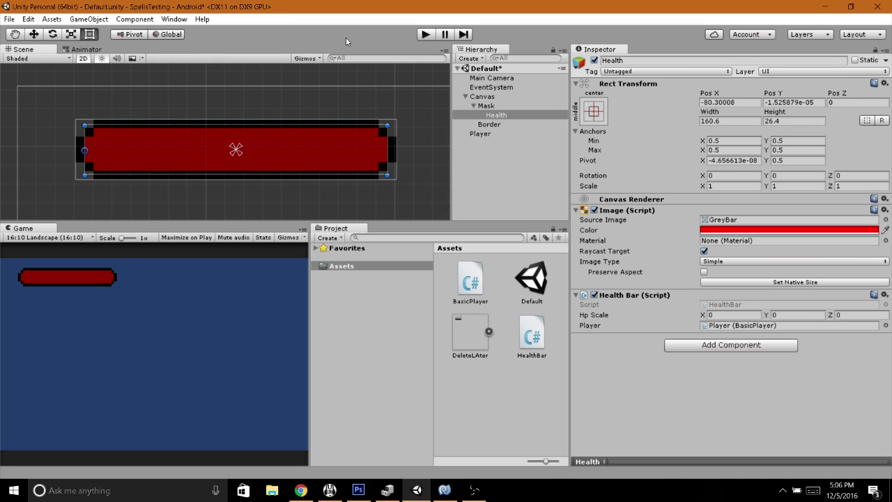
left_click(425, 34)
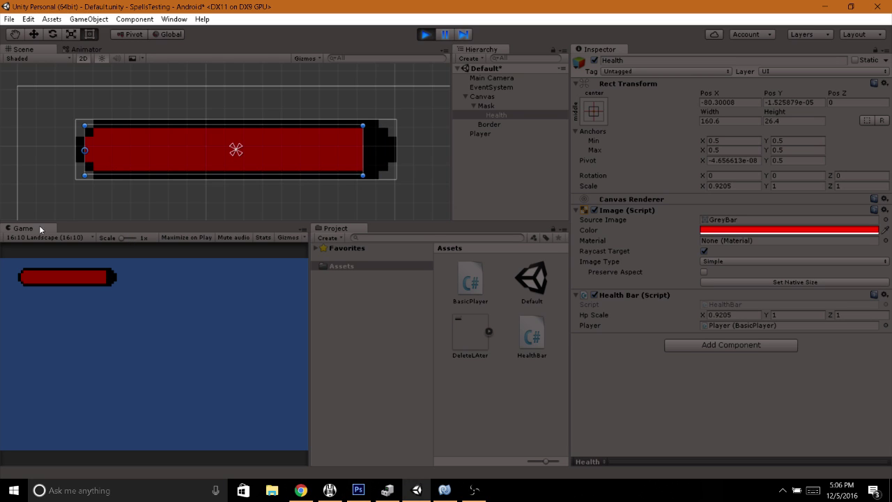
left_click(427, 34)
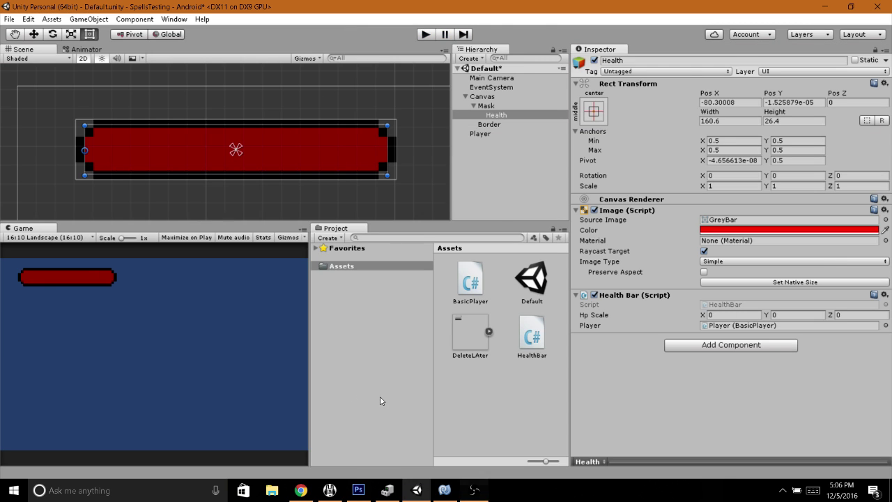
left_click(474, 491)
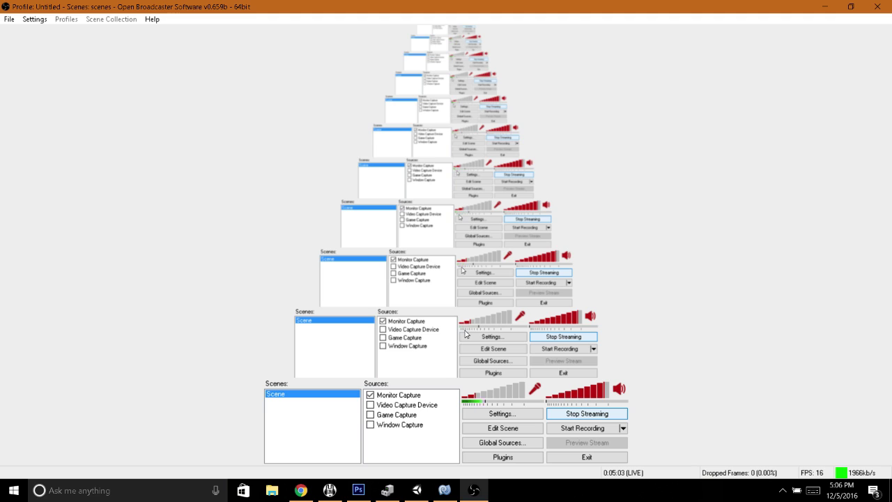